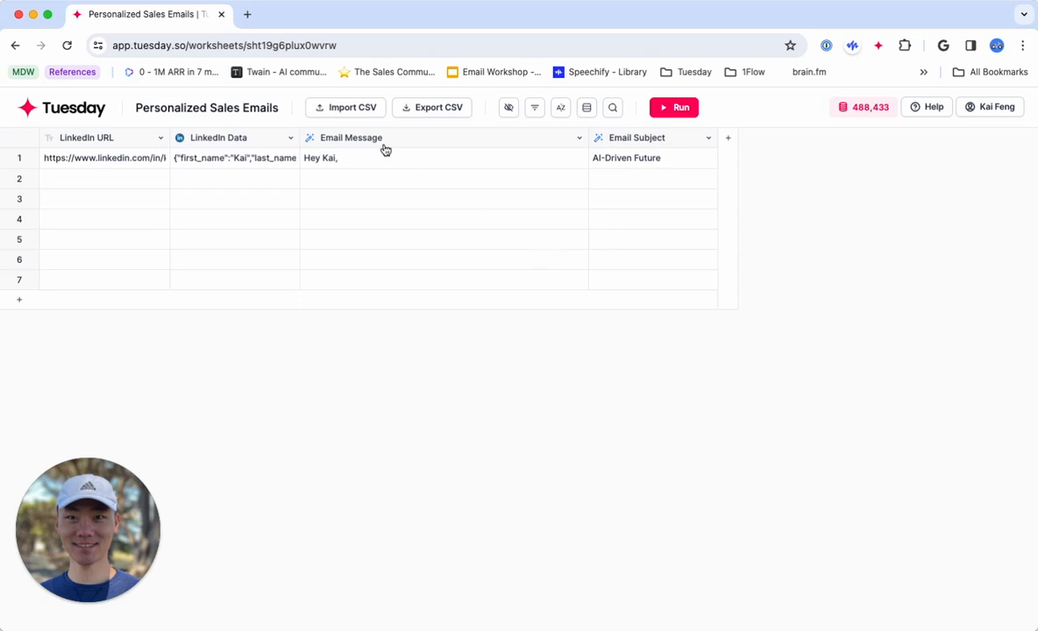
Add a new column to the worksheet after the Email Subject column.
click(728, 137)
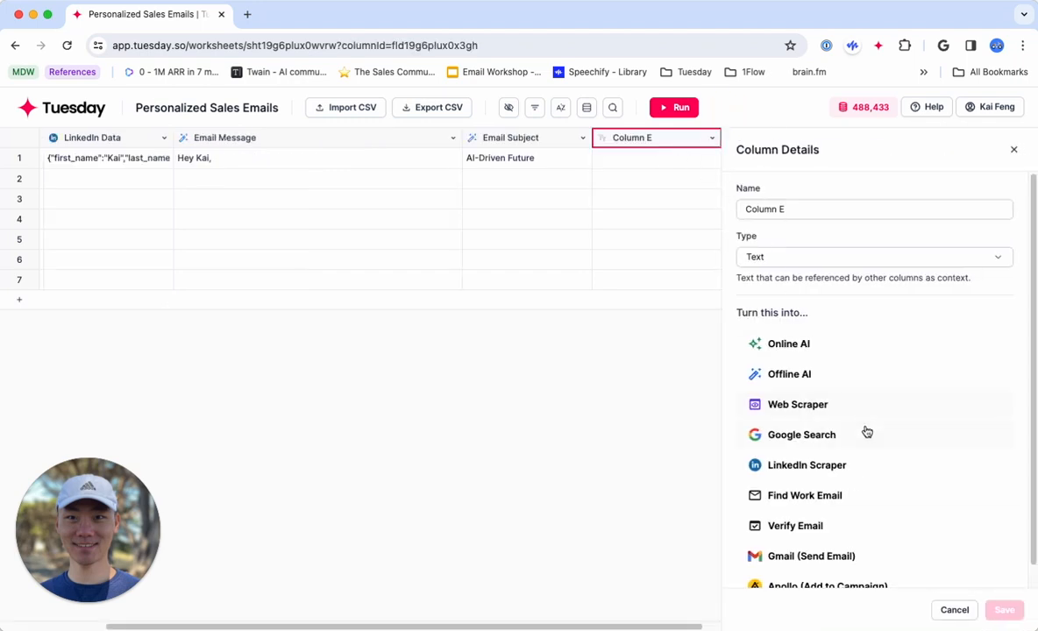
scroll(868, 438, down, 1)
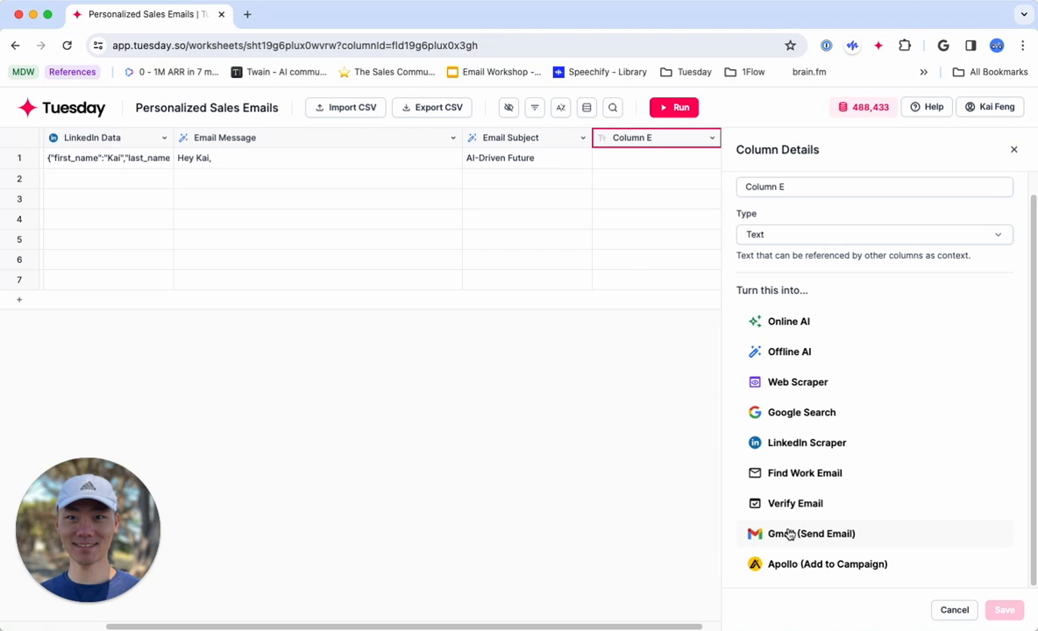
click(1014, 149)
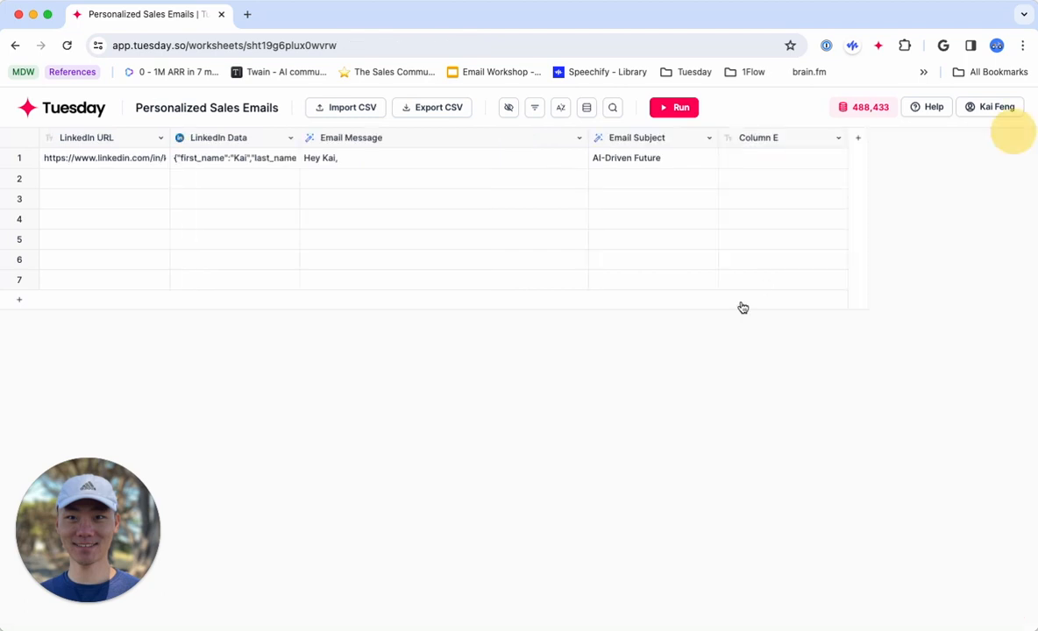
Extract the email address from the first row's LinkedIn Data into its own new column.
click(253, 157)
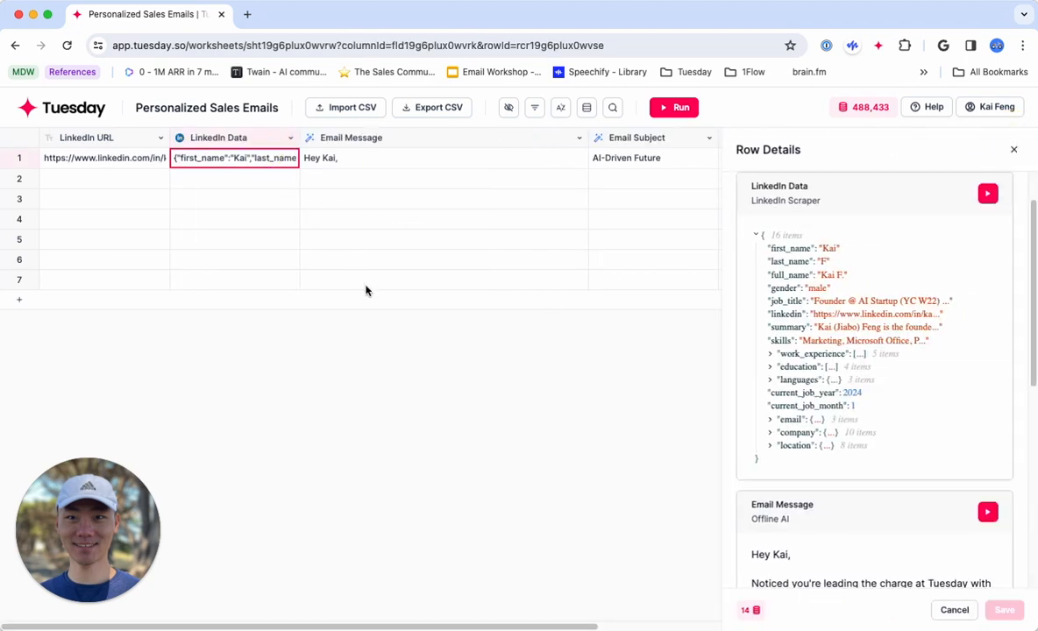
click(770, 422)
mouse_move(808, 433)
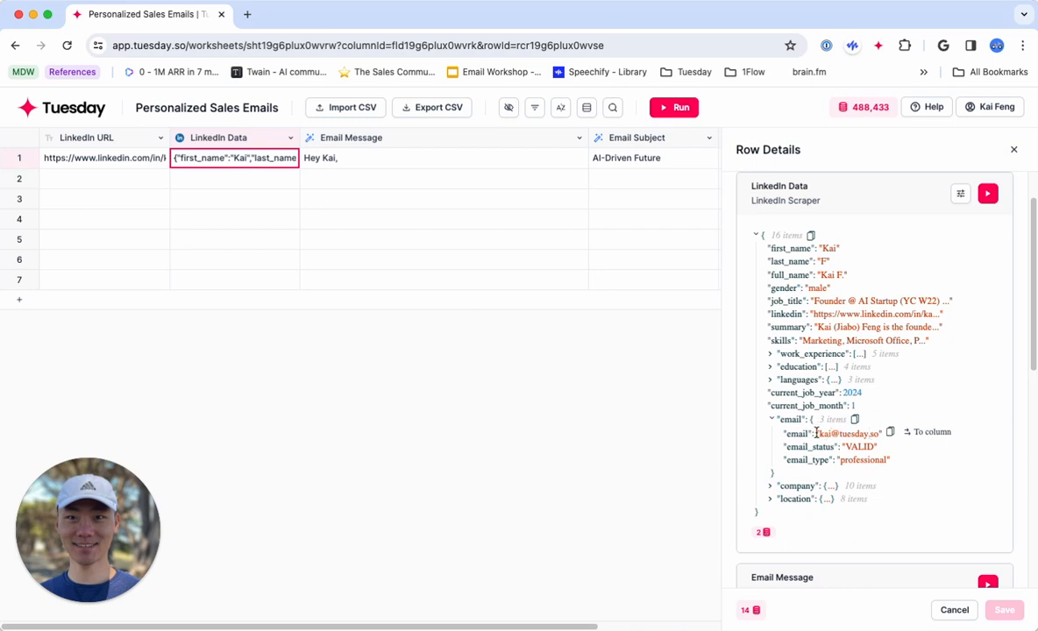
click(933, 433)
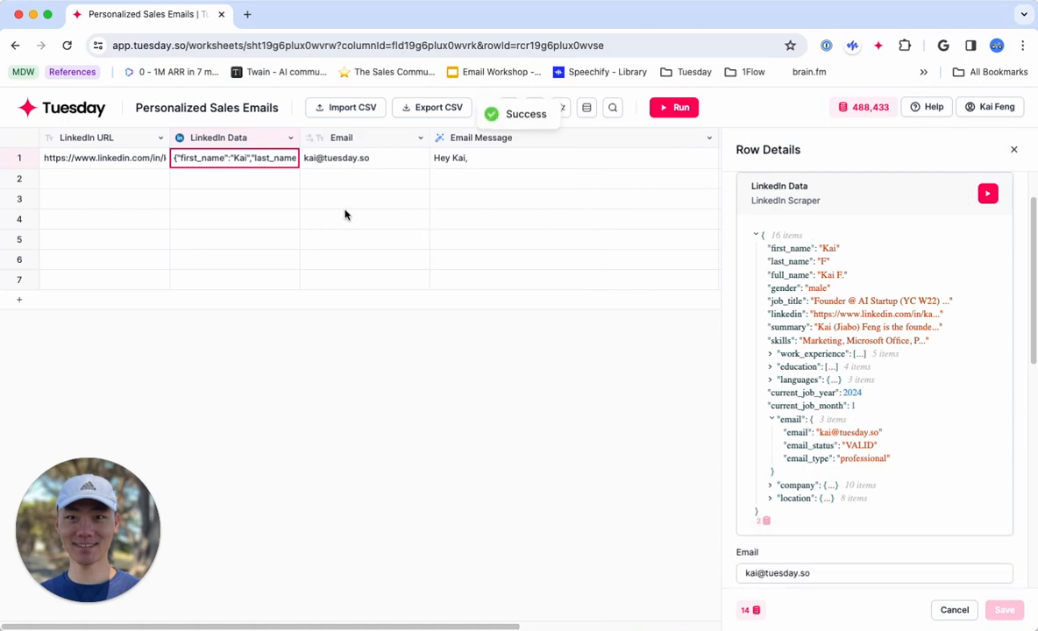
click(1013, 149)
click(394, 162)
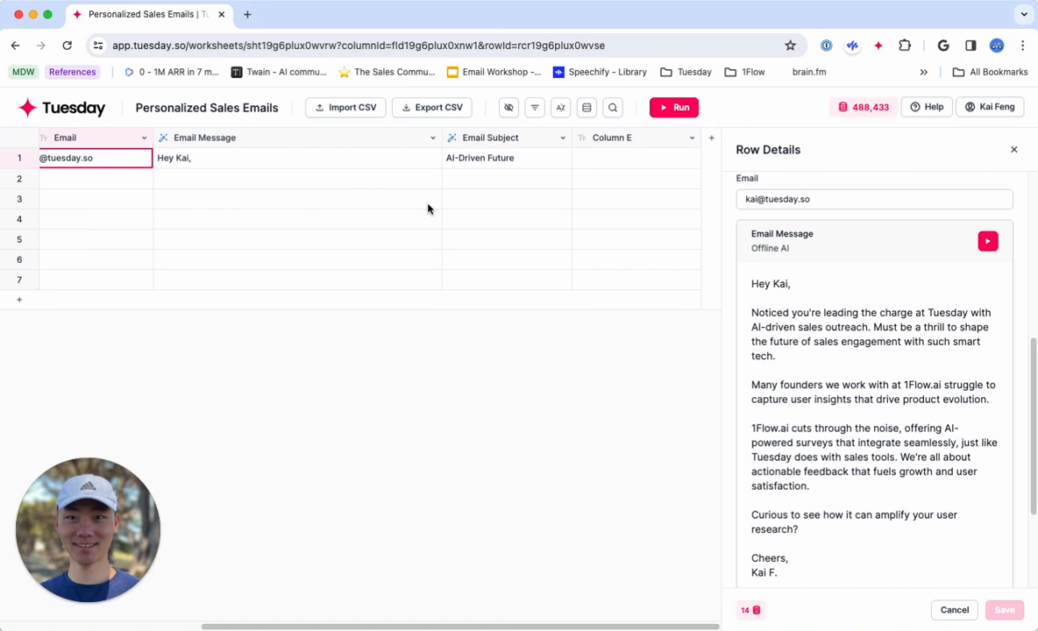
Turn Column E into Gmail (Send Email) and connect an additional Google account to it, granting tuesday.so Gmail access.
click(611, 140)
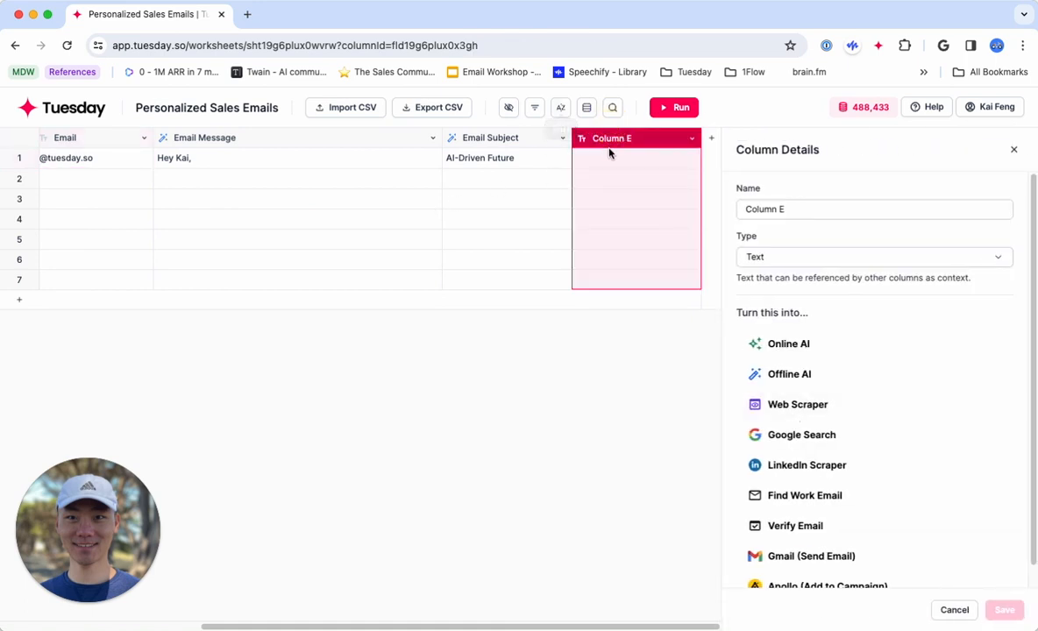
scroll(864, 474, down, 1)
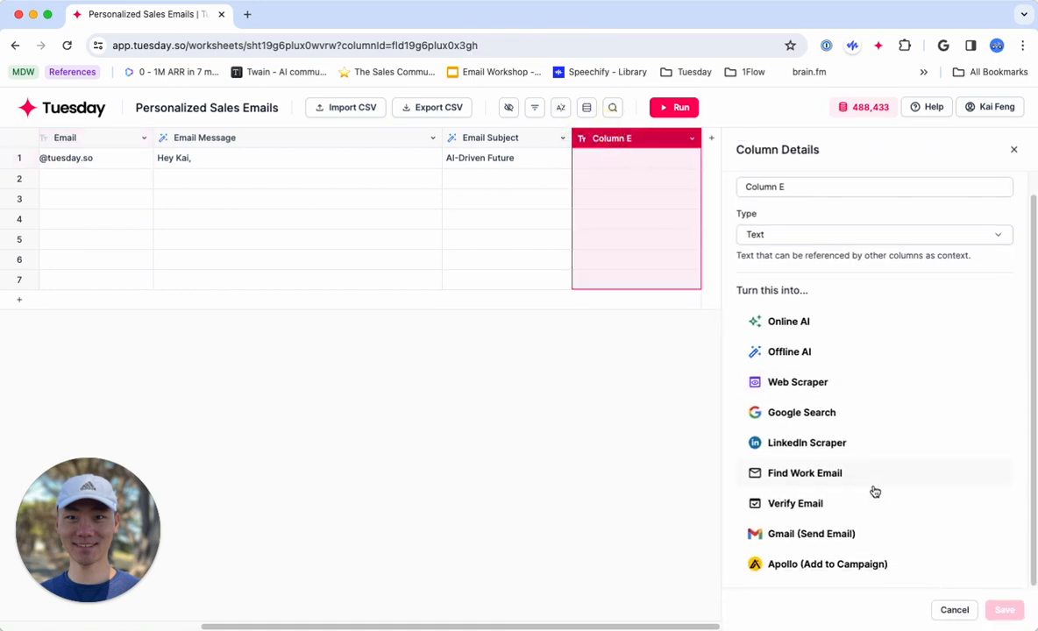
click(827, 535)
scroll(815, 325, up, 1)
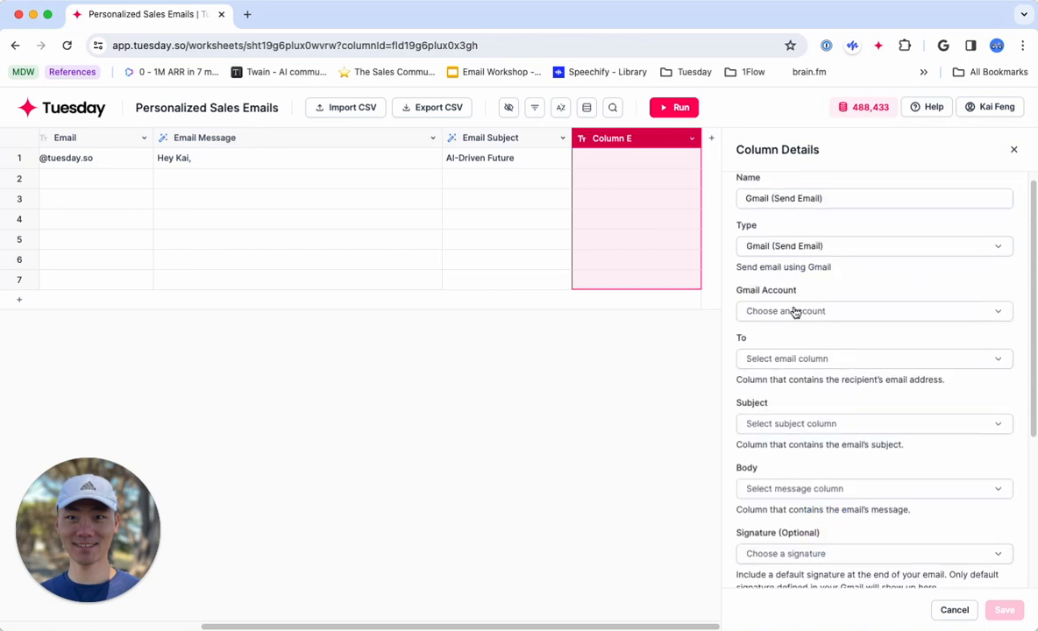
click(793, 306)
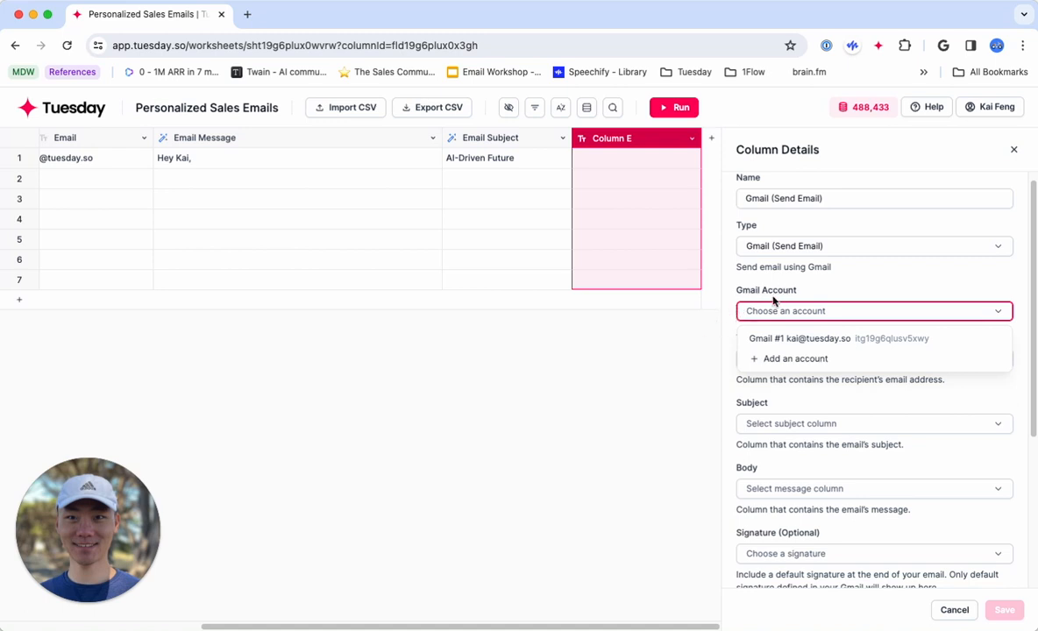
click(813, 367)
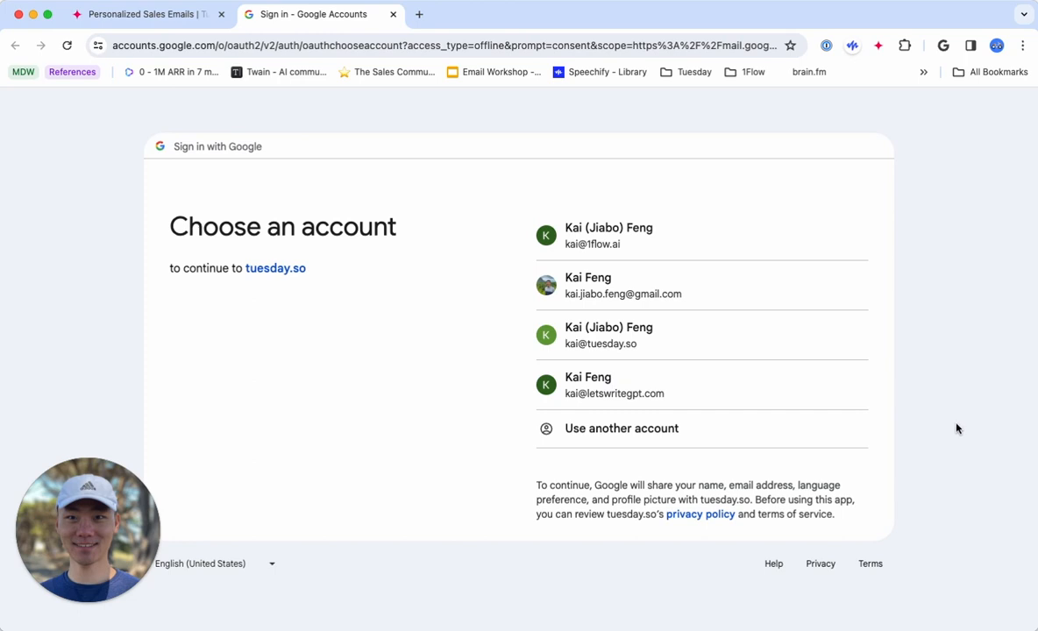
click(703, 244)
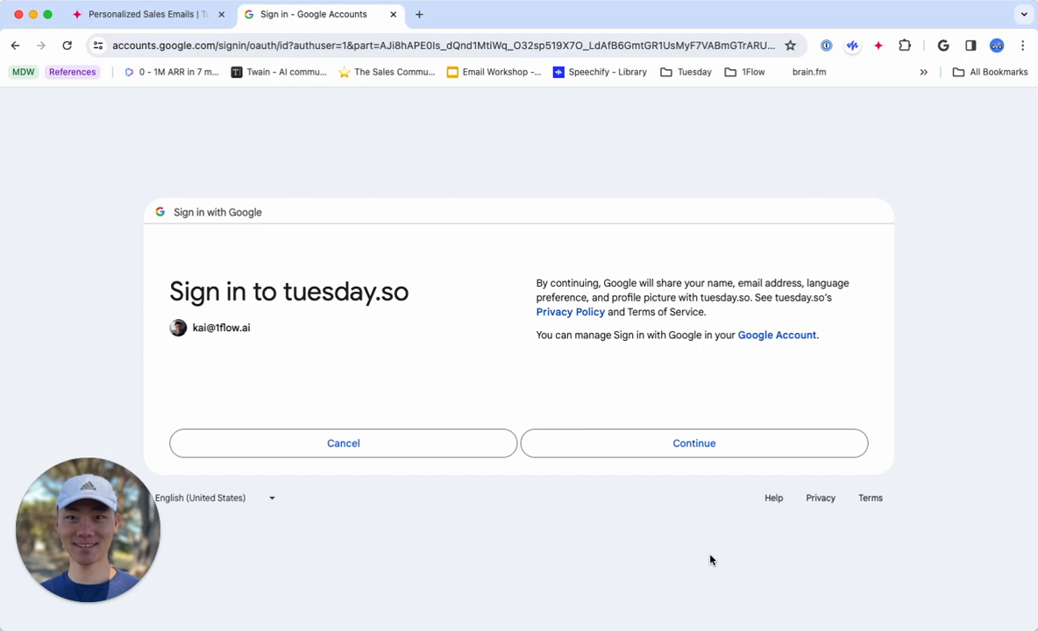
click(712, 453)
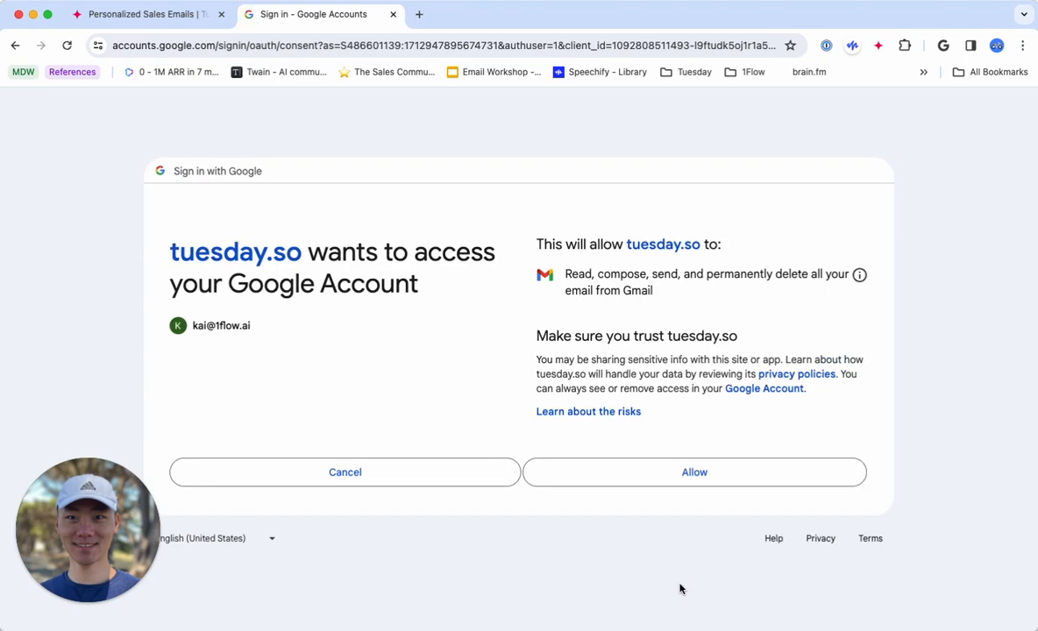
click(665, 474)
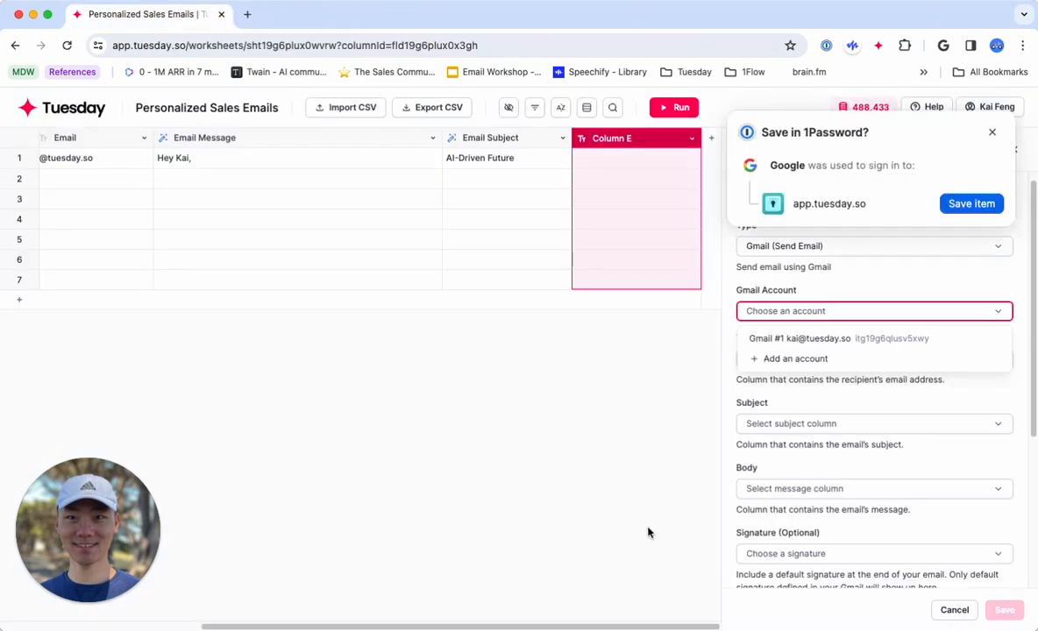
click(992, 132)
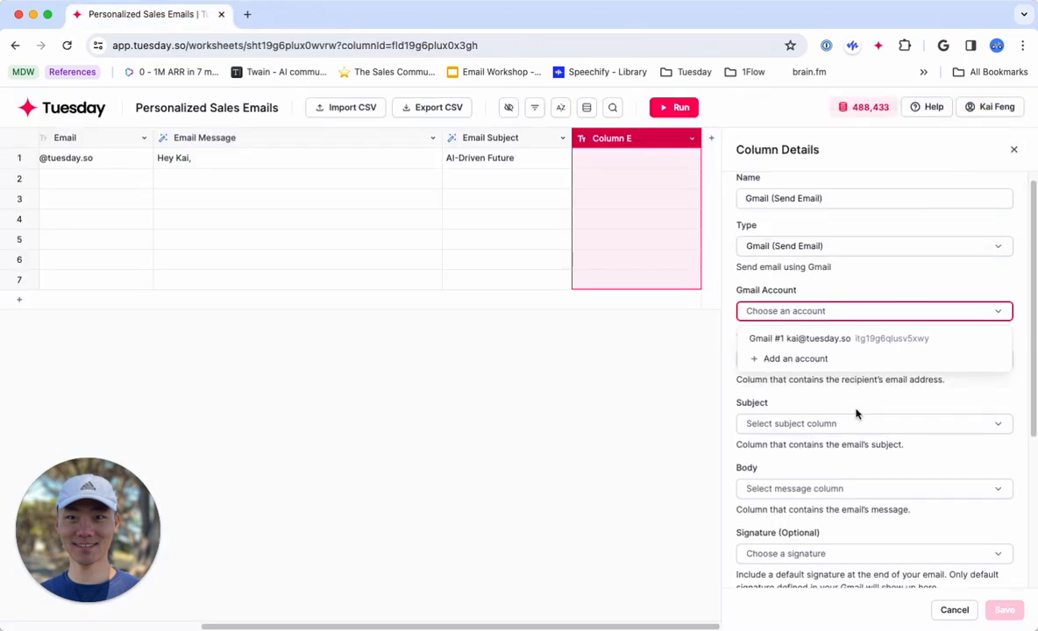
Reopen Column E's details, set it to Gmail (Send Email) again, and select the newly connected Gmail #2 account.
click(838, 272)
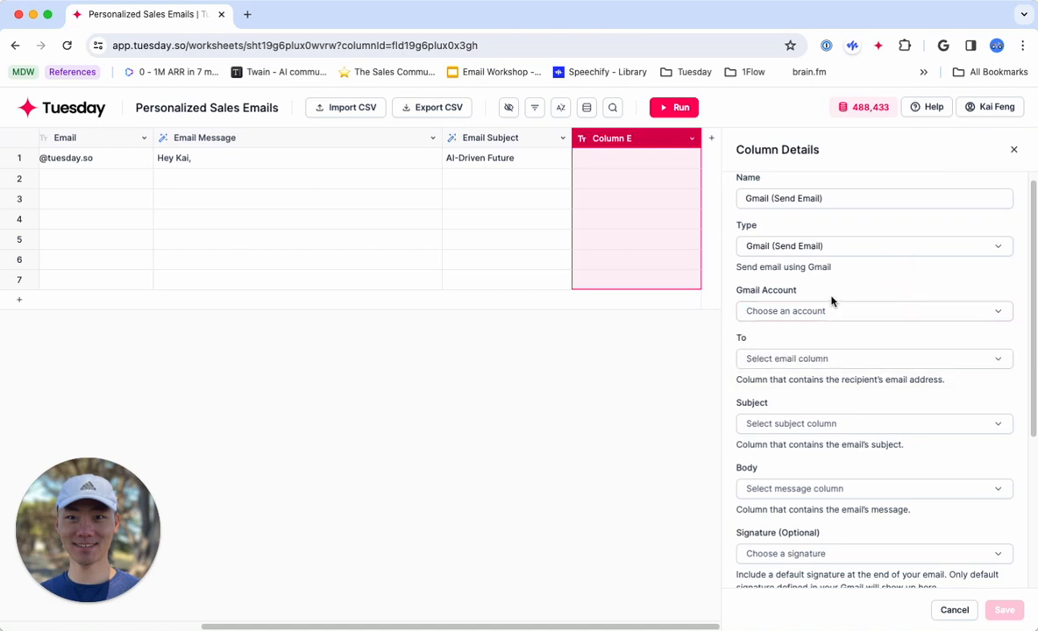
click(824, 308)
click(862, 261)
click(1016, 149)
click(877, 136)
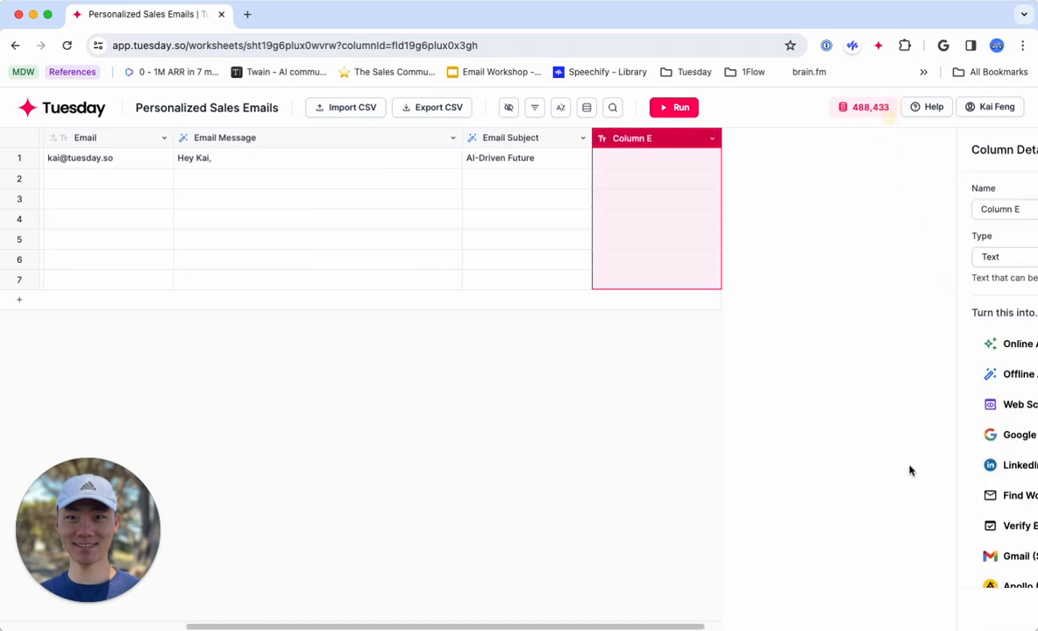
scroll(862, 484, down, 1)
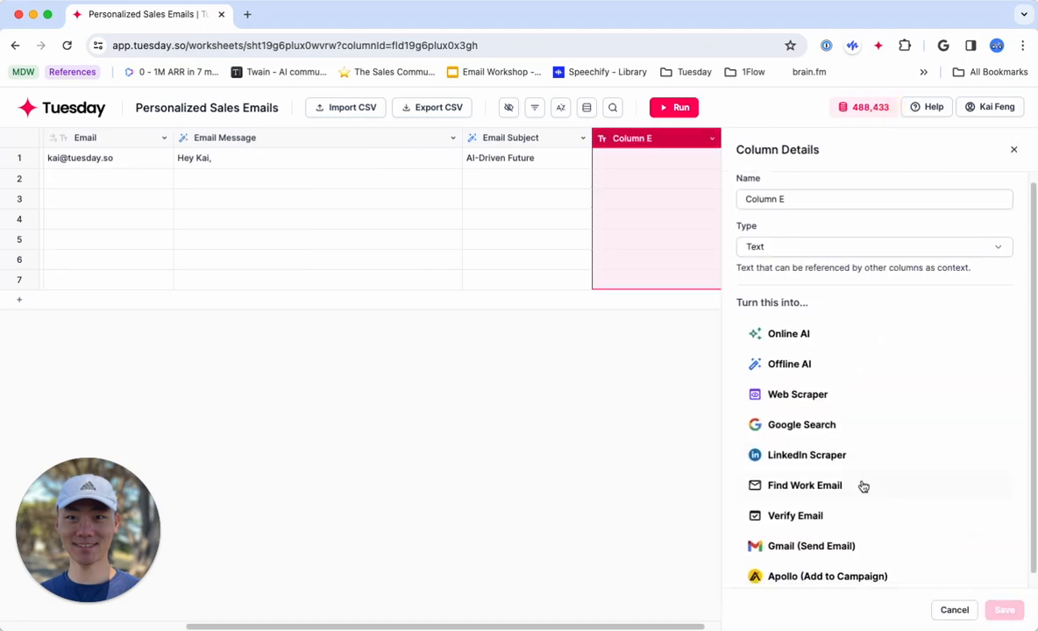
click(849, 537)
click(811, 303)
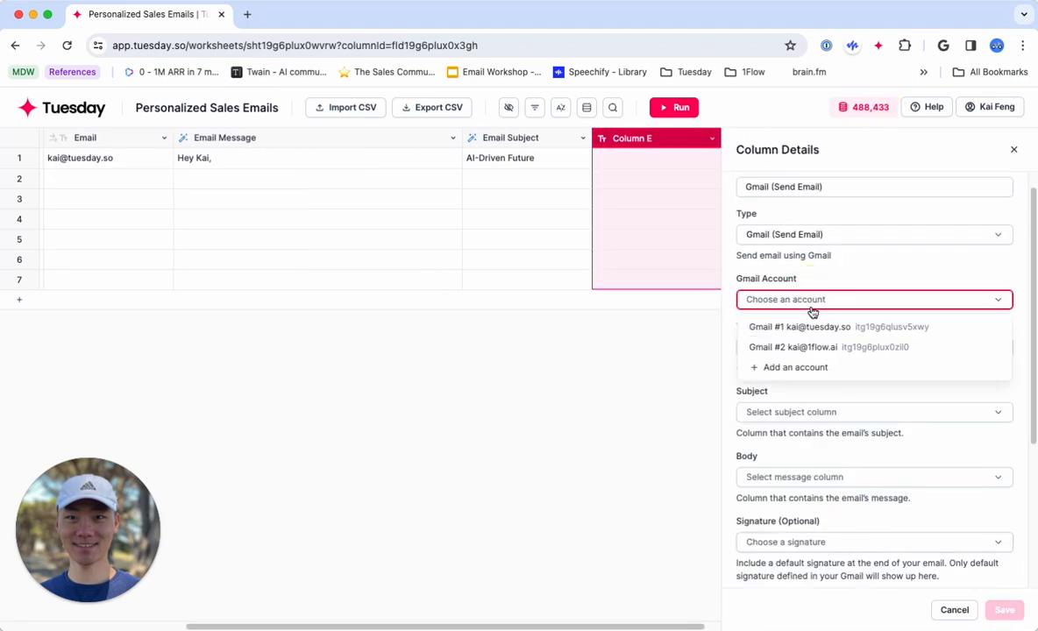
click(899, 350)
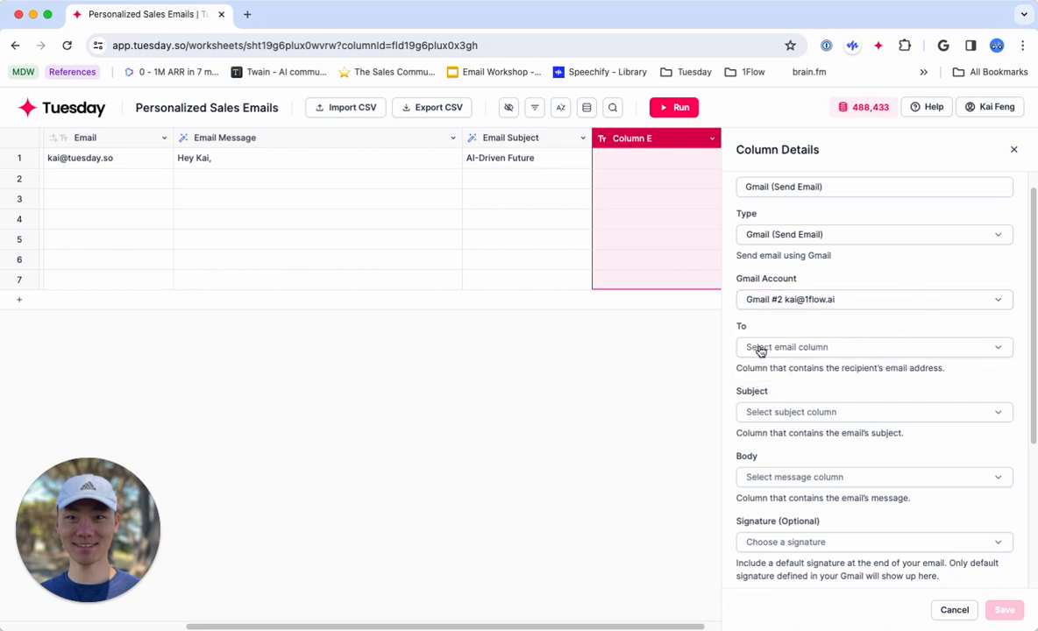
Set the Email column as the source of the recipient's address.
drag(855, 368, 891, 368)
scroll(372, 216, left, 1)
scroll(372, 217, left, 3)
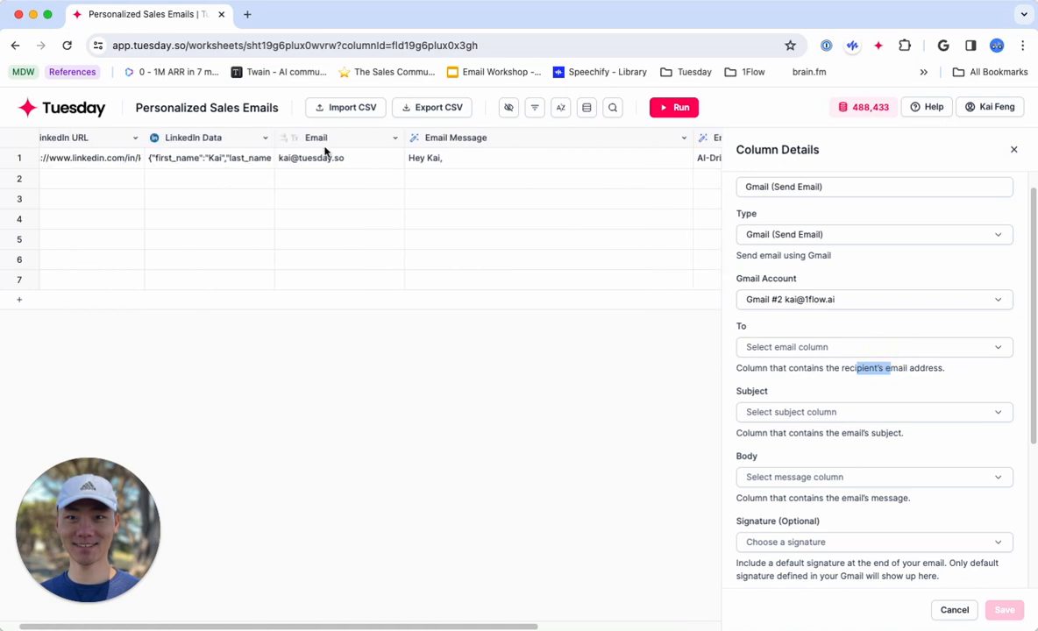
scroll(347, 162, right, 4)
click(799, 347)
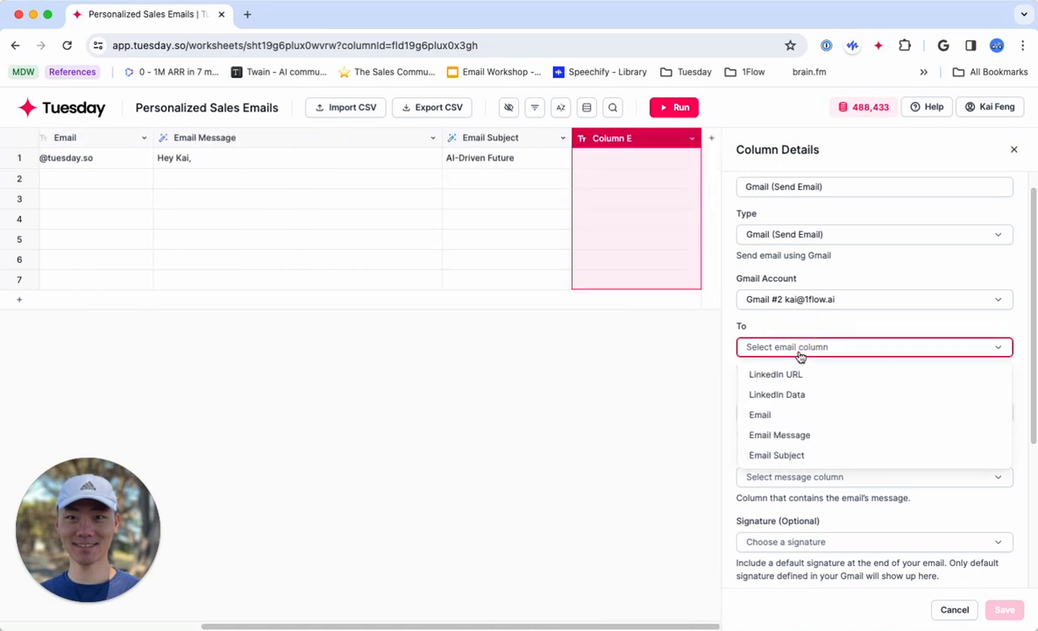
click(761, 416)
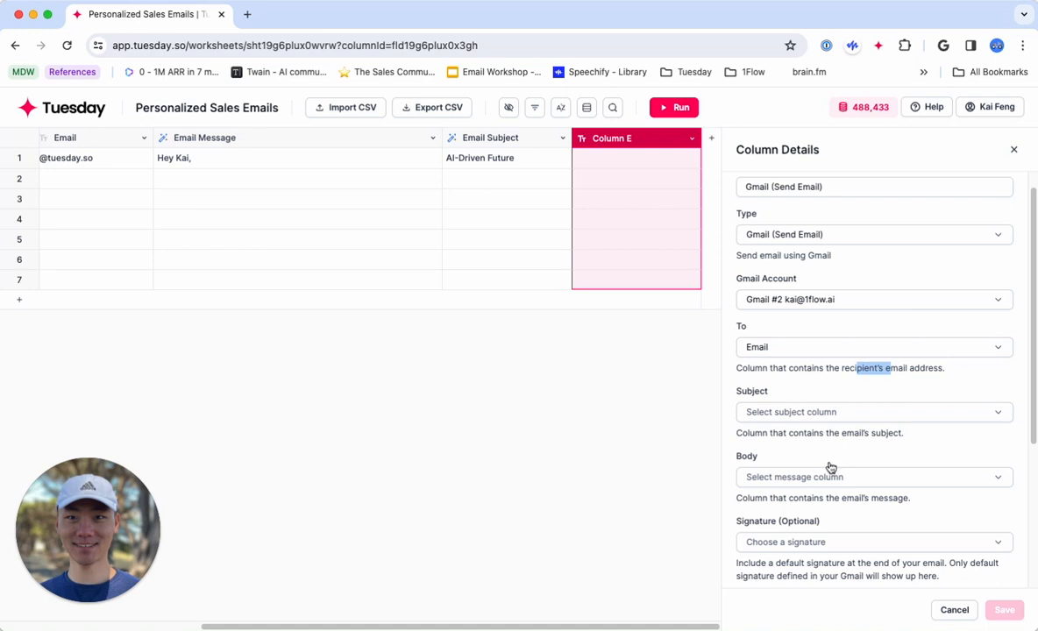
Use the Email Subject column for the subject and the Email Message column for the body.
click(809, 412)
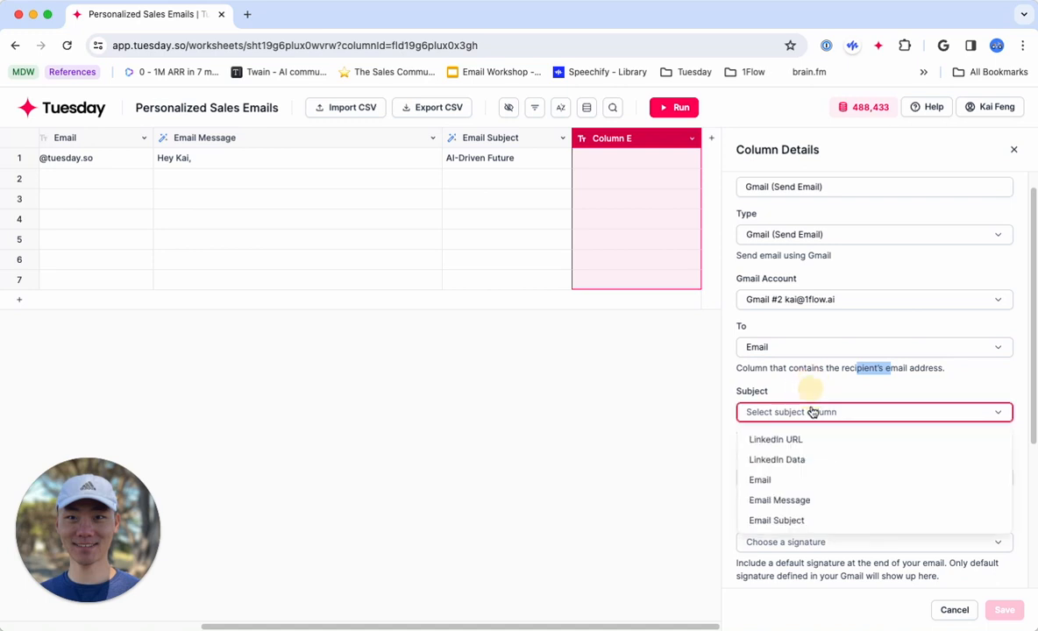
click(787, 521)
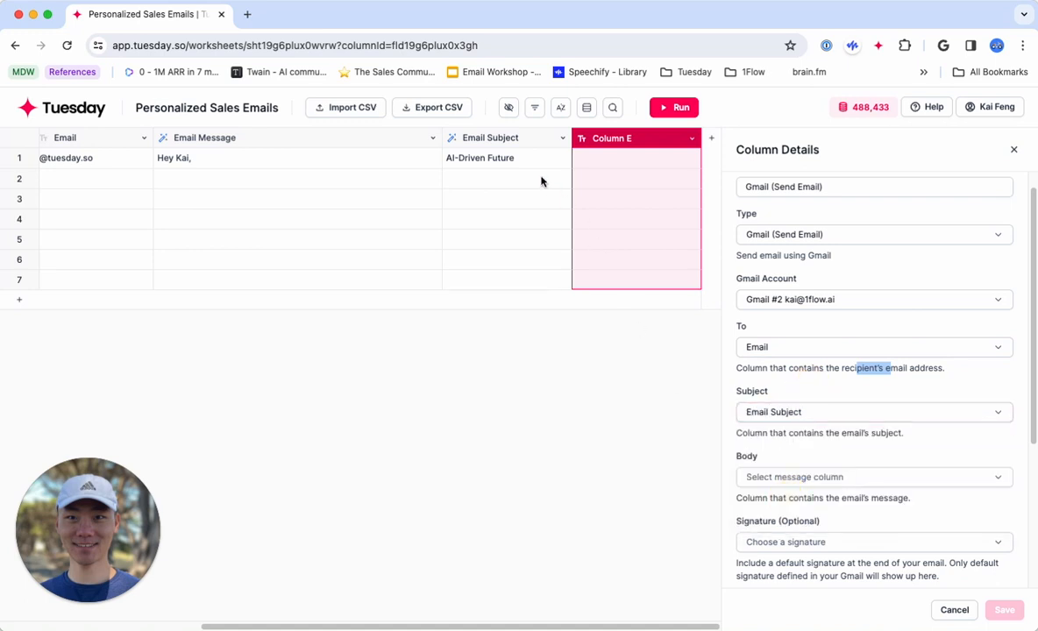
scroll(793, 463, down, 1)
click(785, 445)
click(780, 533)
scroll(797, 539, down, 2)
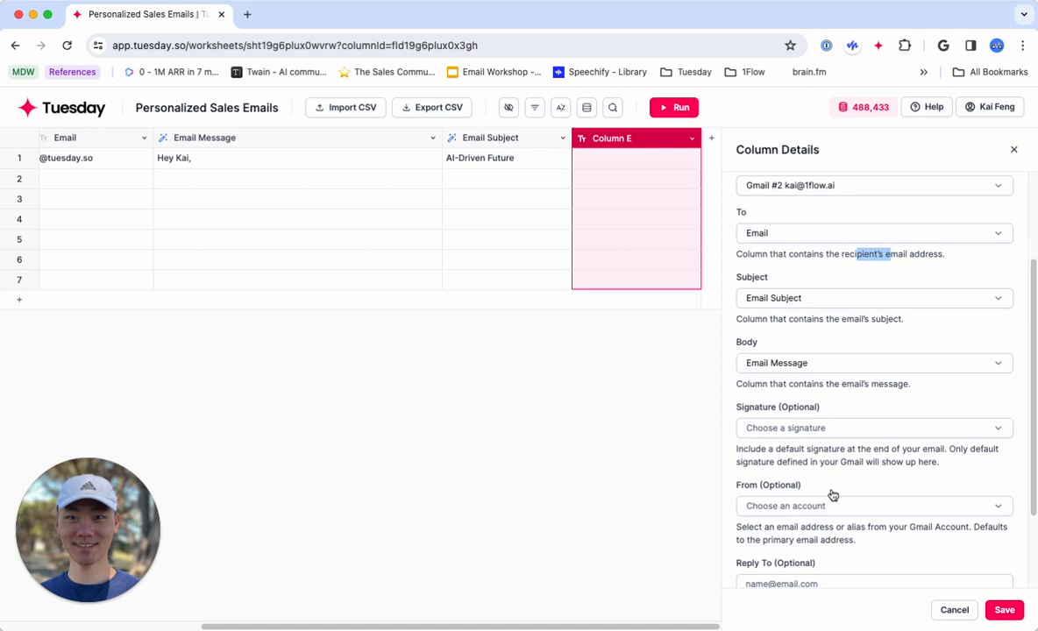
Include the connected Gmail account's default signature at the end of the emails.
scroll(829, 491, down, 1)
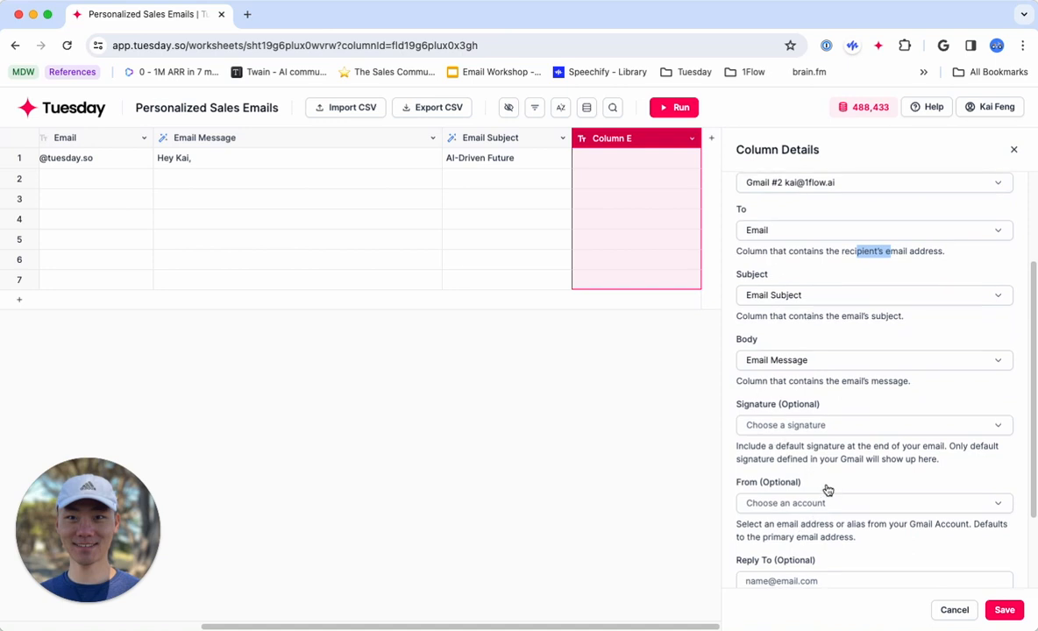
click(787, 427)
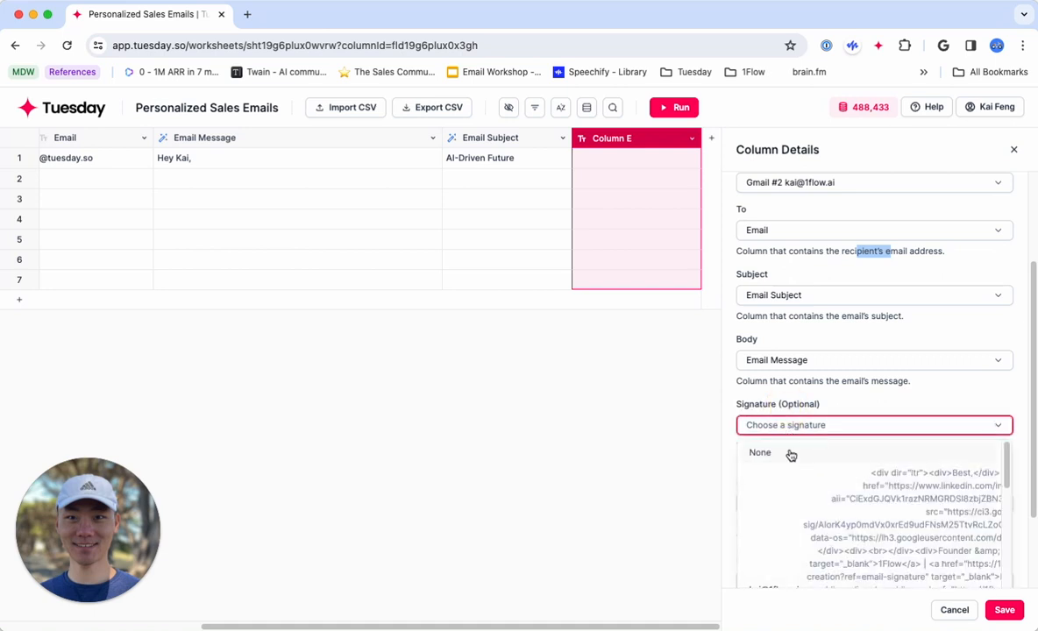
scroll(815, 498, down, 2)
click(815, 502)
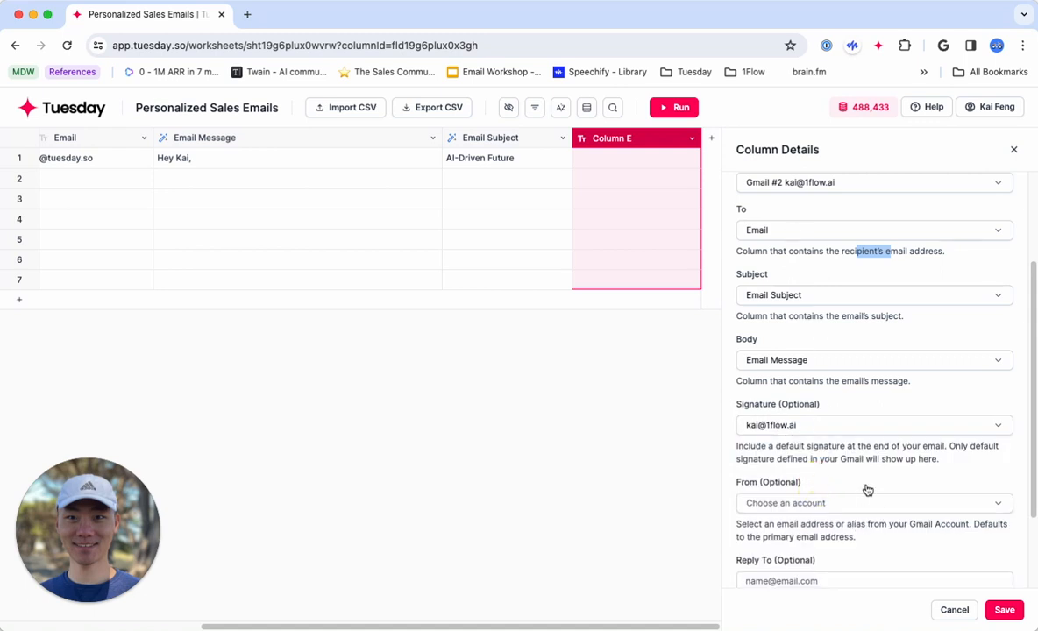
Review the addresses and aliases available for the optional From setting.
scroll(874, 559, down, 3)
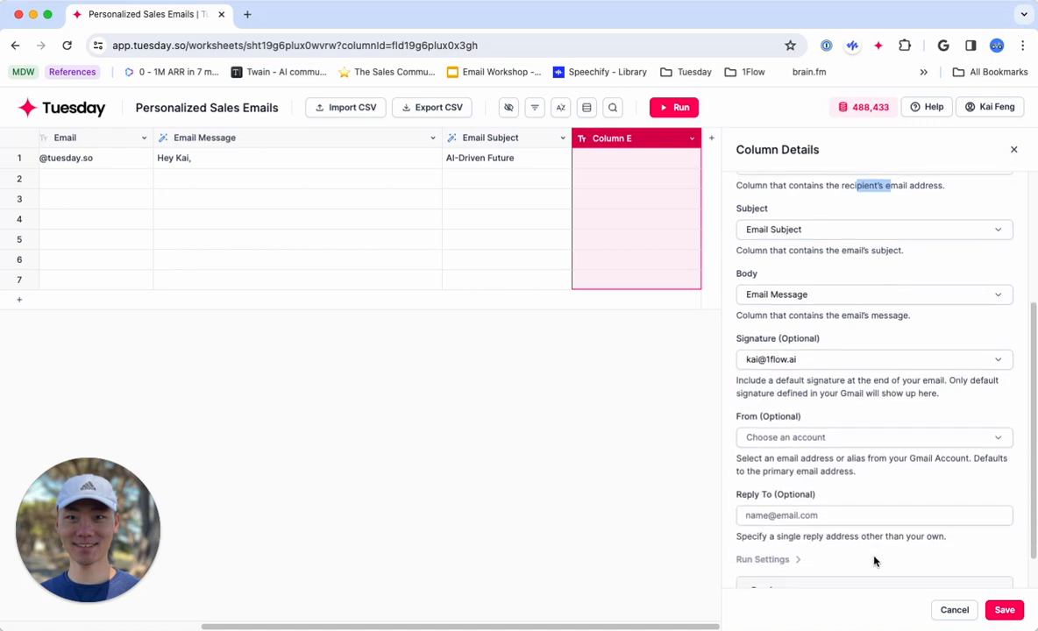
click(782, 434)
scroll(837, 520, down, 1)
scroll(837, 520, up, 1)
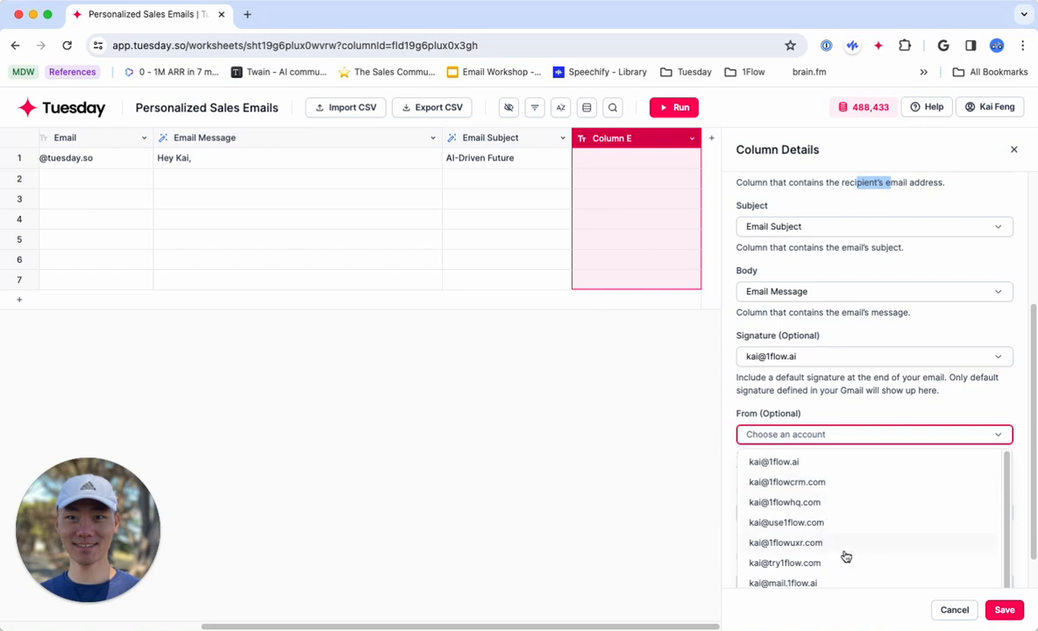
click(769, 392)
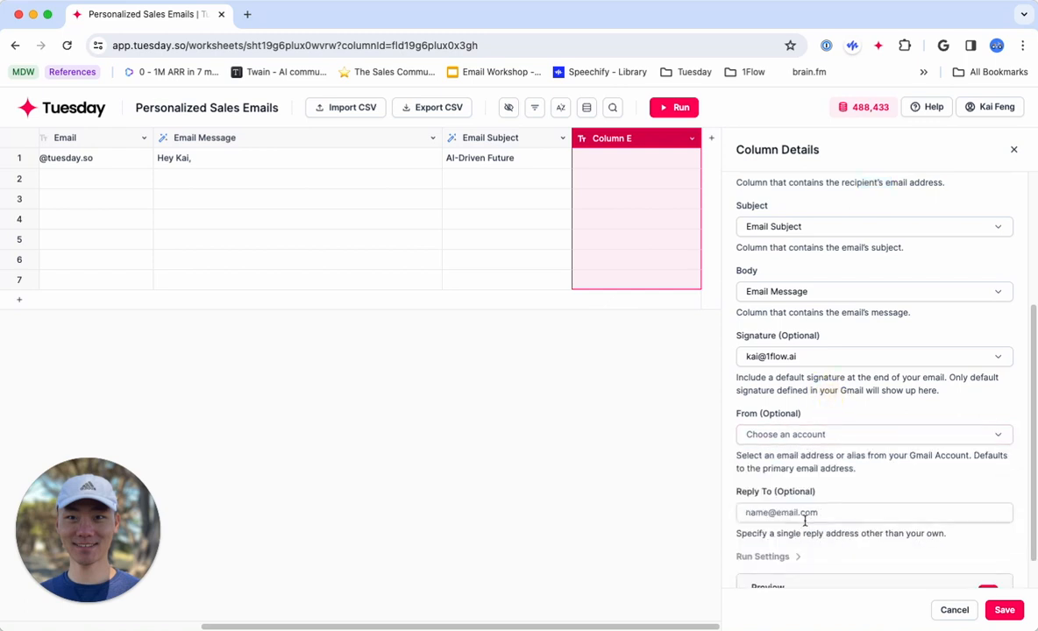
Check the optional Reply To setting and save the Gmail (Send Email) column.
scroll(805, 520, down, 2)
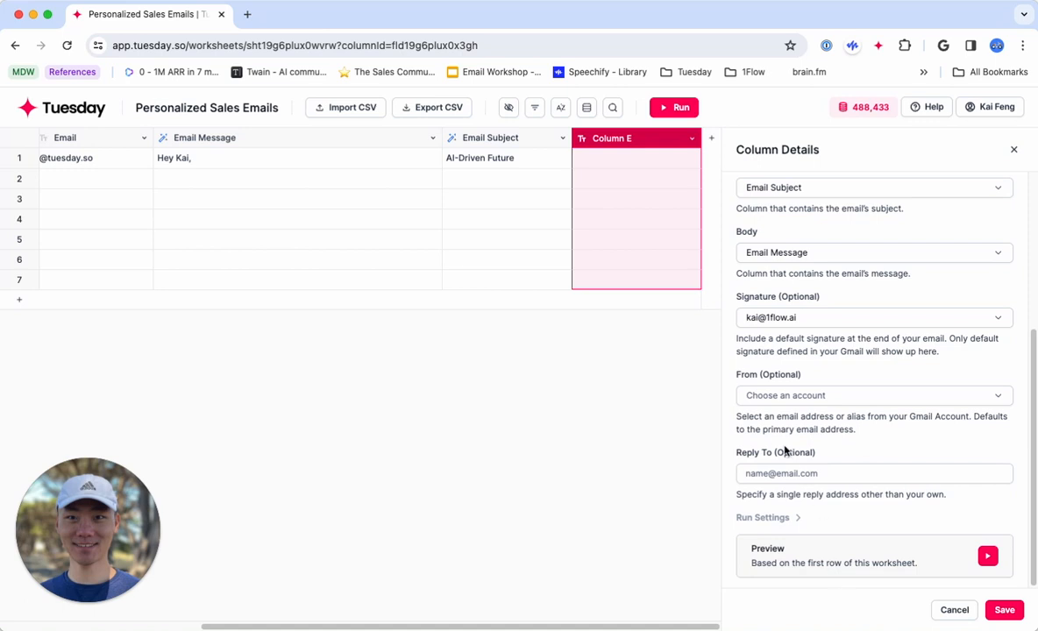
click(788, 474)
click(839, 501)
click(1003, 612)
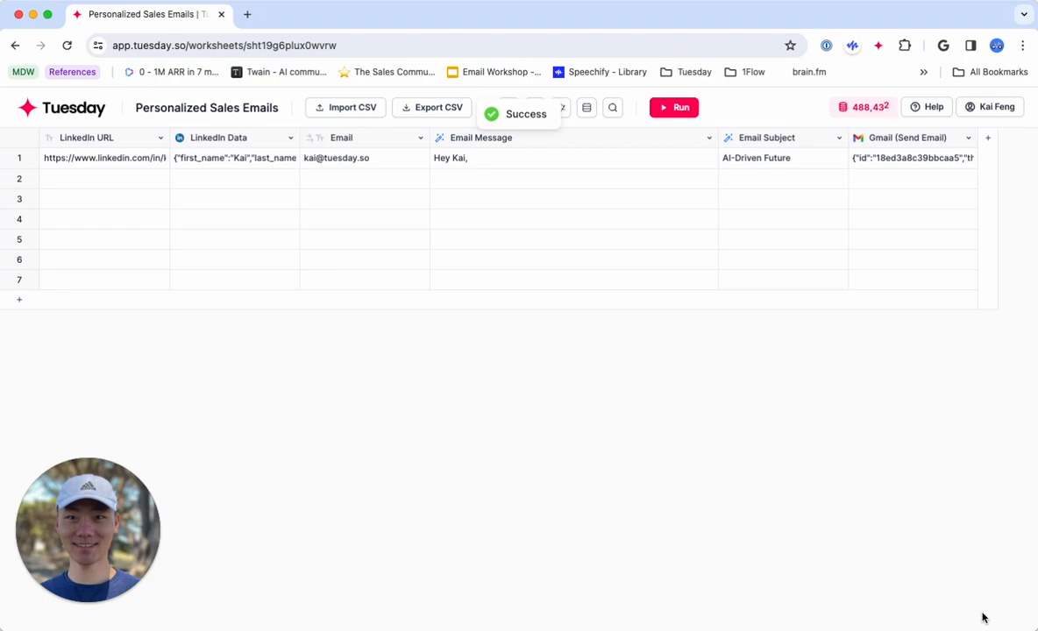
Open row 1's details and examine the Gmail (Send Email) result.
click(899, 167)
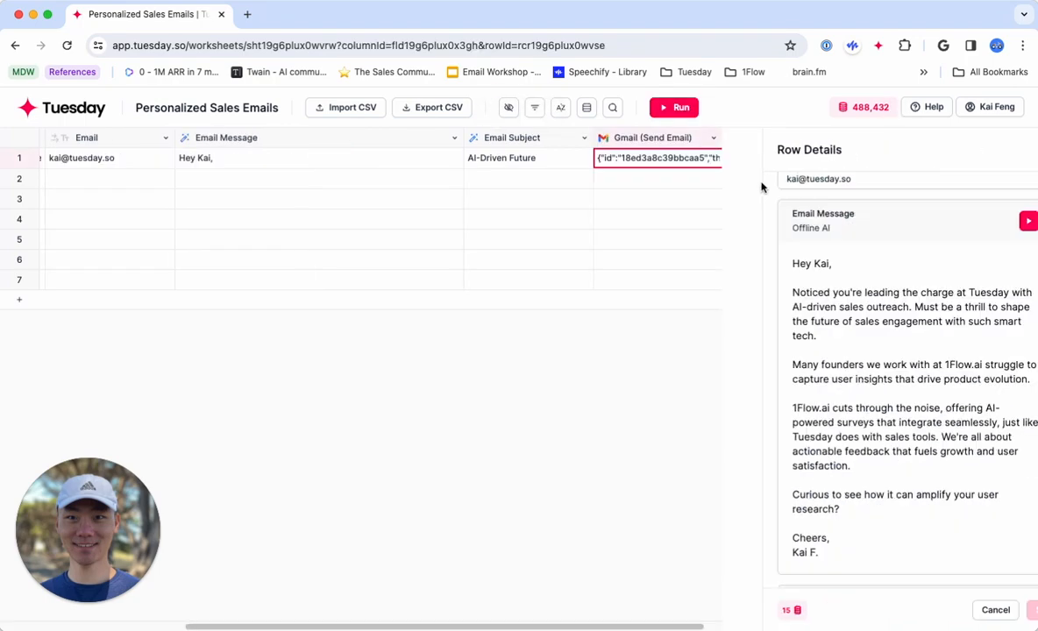
scroll(841, 394, down, 8)
click(580, 511)
Open Gmail in a new tab and open the 1Flow account's mailbox from the account list.
key(ctrl+t)
text(gmail)
key(Return)
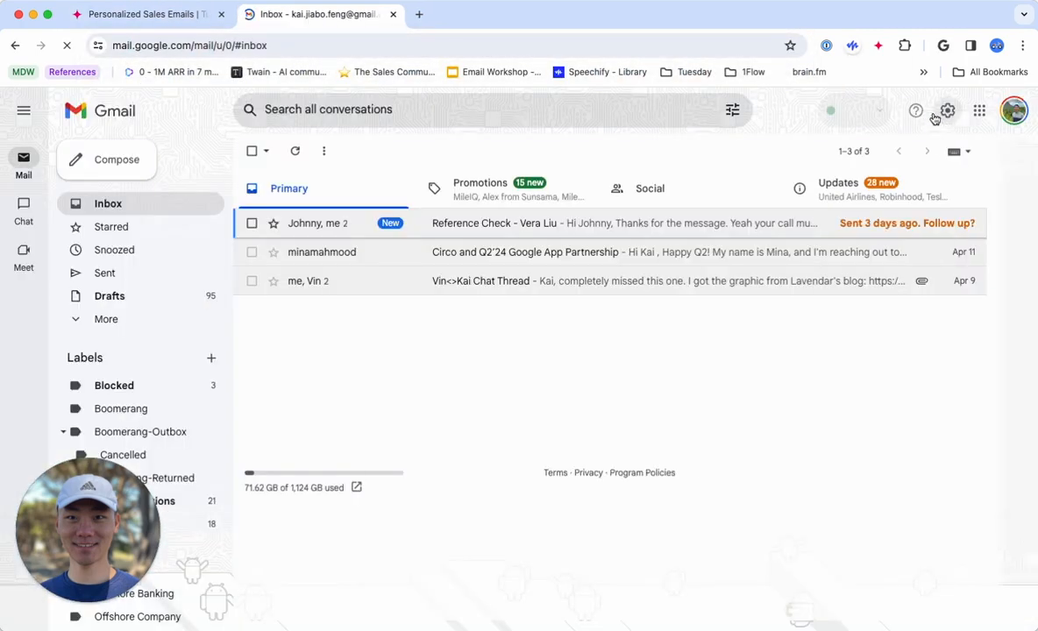
click(1013, 109)
click(843, 384)
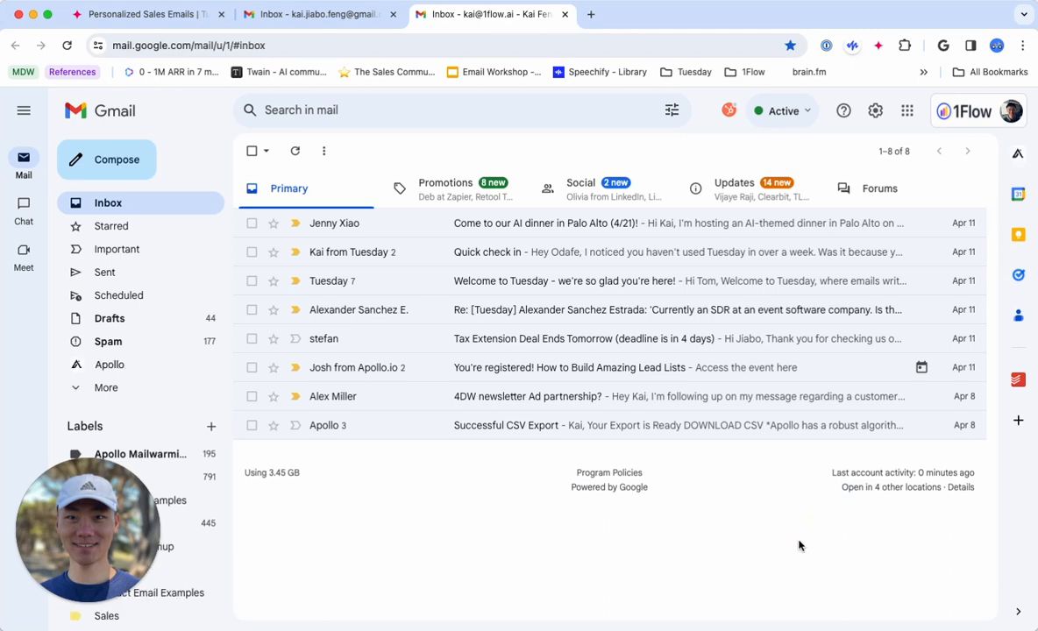
Open the Tuesday account's mailbox as well, starting from the personal Gmail inbox's account list.
click(418, 484)
click(67, 44)
click(377, 16)
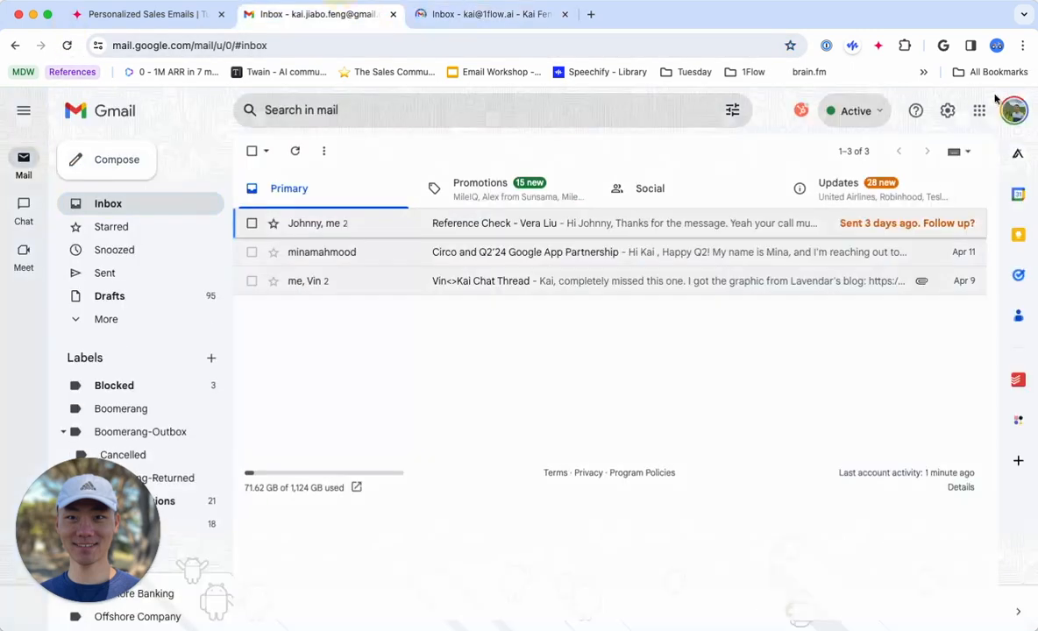
click(1011, 109)
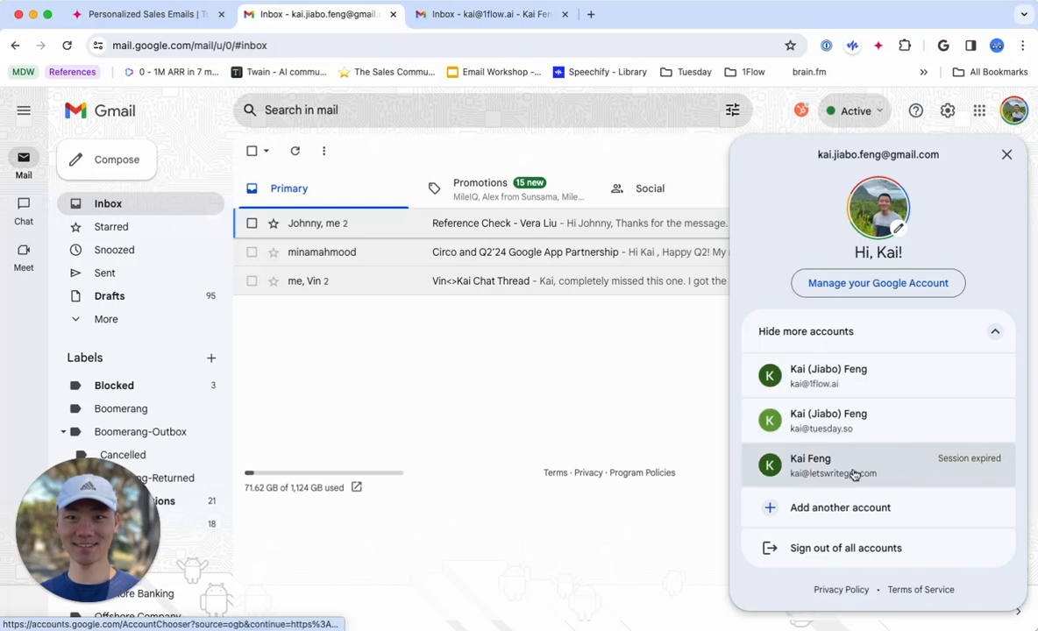
click(853, 425)
Open the AI-Driven Future email in the 1Flow account's Sent folder and read it through.
click(665, 19)
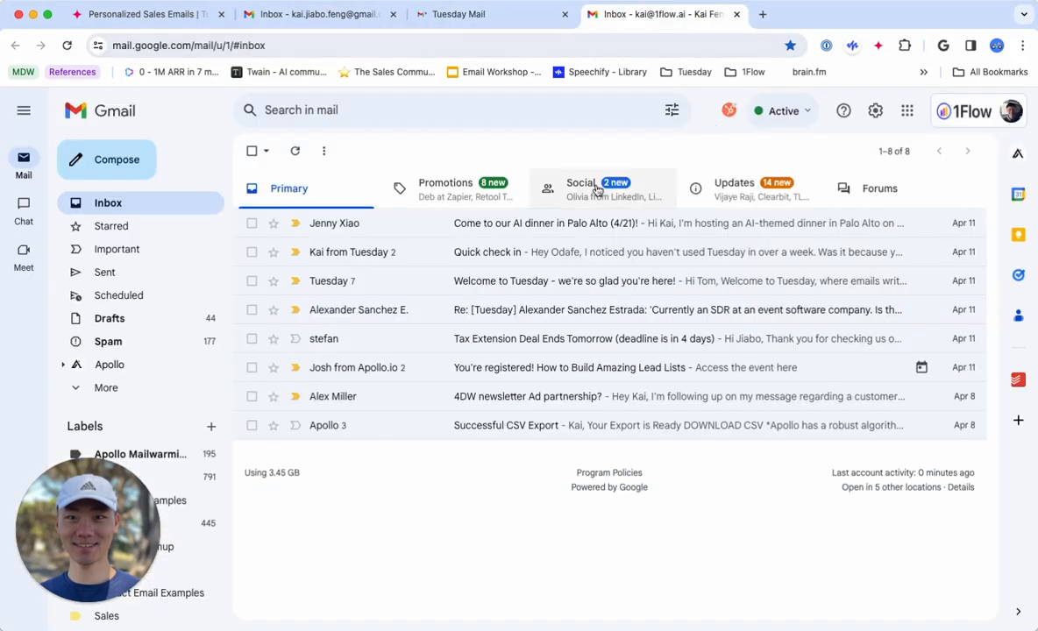
click(105, 273)
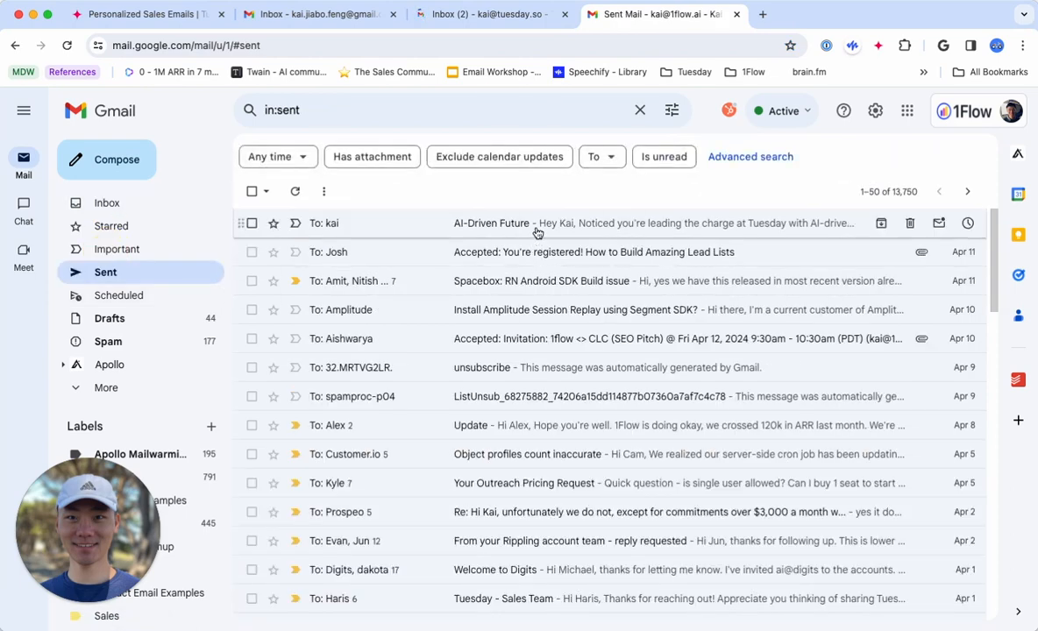
click(537, 231)
scroll(459, 373, down, 3)
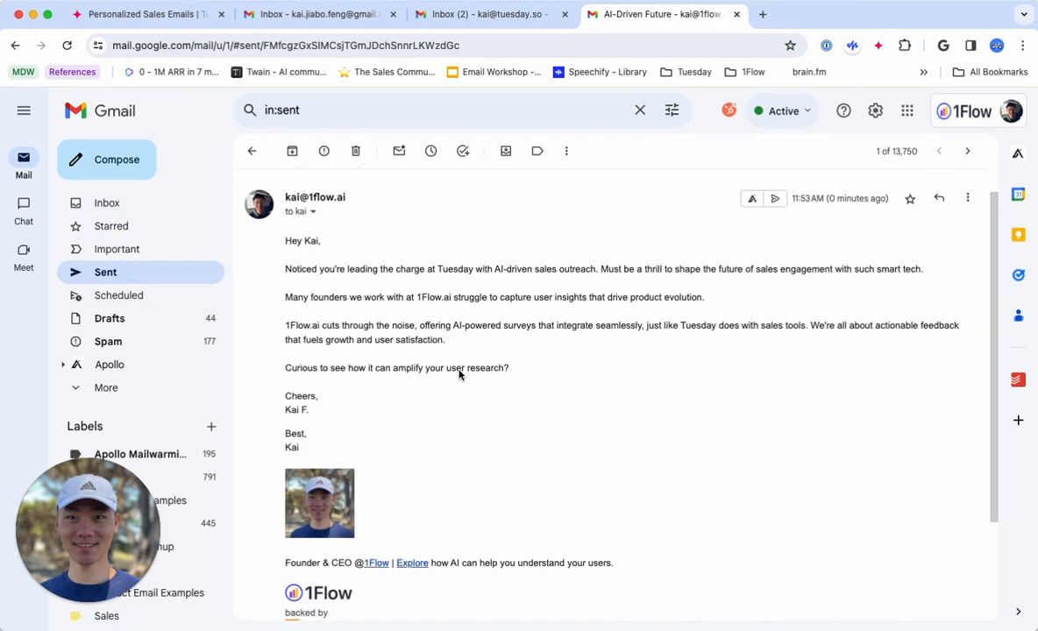
scroll(459, 375, up, 3)
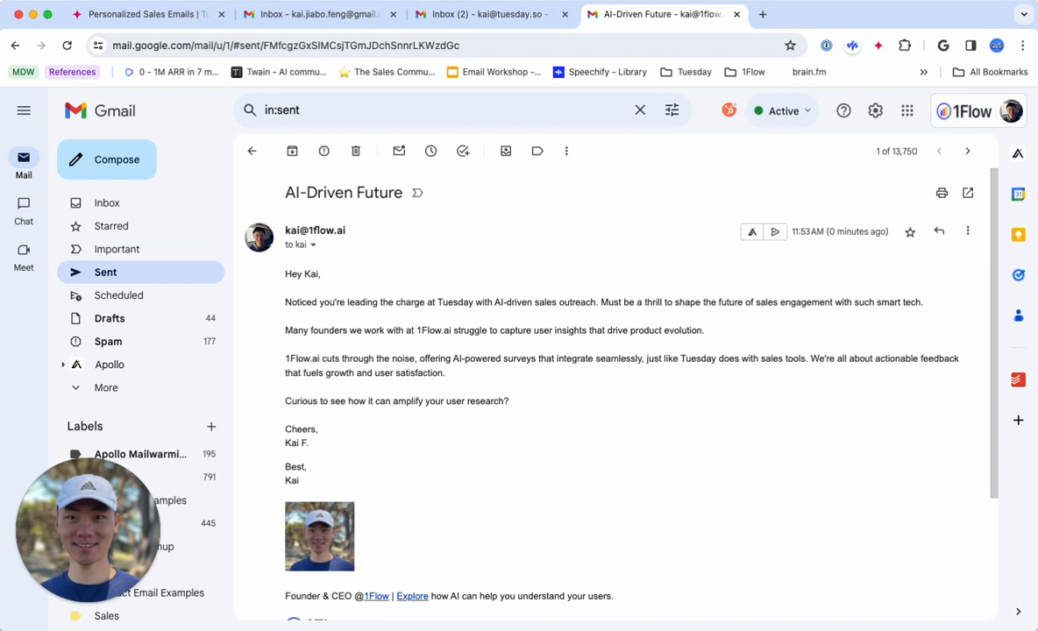
Compare row 1's Email Message text in the worksheet with the body and signature of the sent AI-Driven Future email.
click(149, 14)
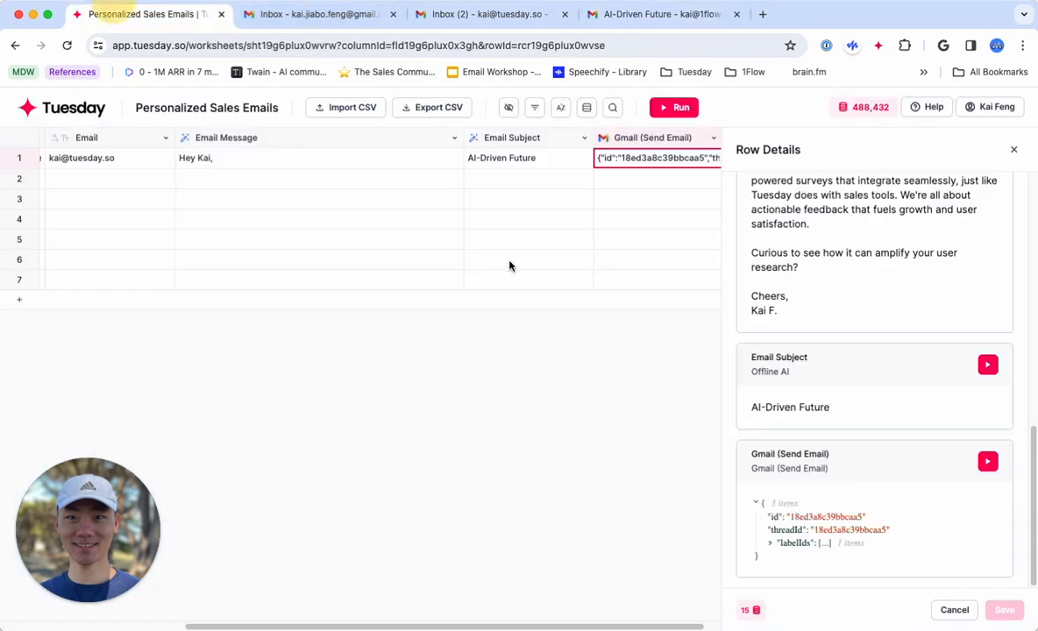
click(335, 160)
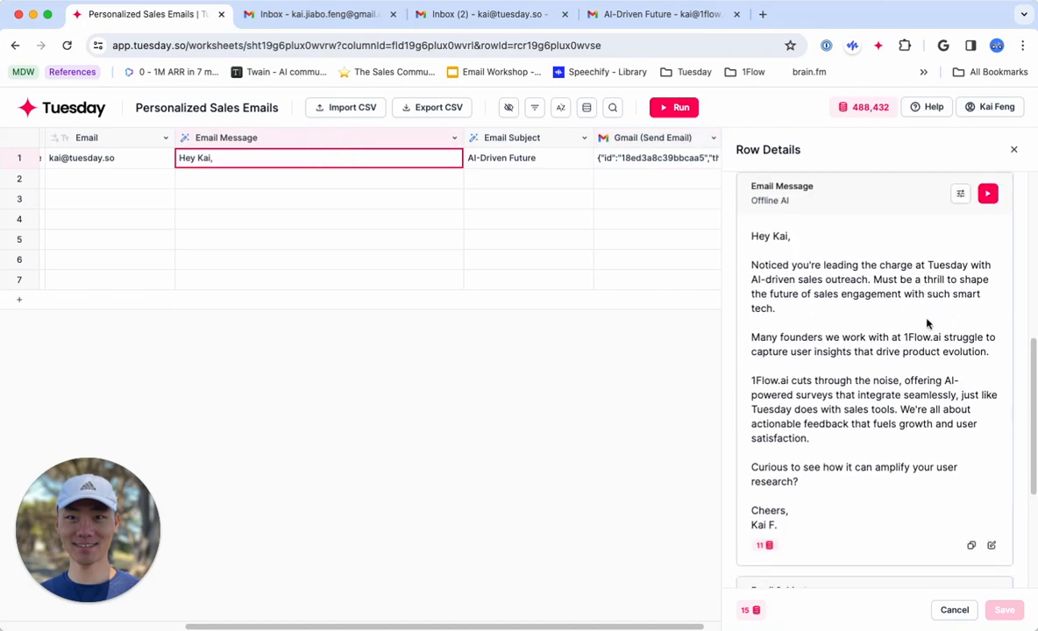
click(653, 13)
drag(512, 425, 365, 369)
click(365, 369)
scroll(533, 503, down, 1)
drag(375, 573, 310, 462)
click(595, 496)
scroll(596, 496, up, 1)
scroll(595, 496, down, 3)
scroll(595, 496, up, 3)
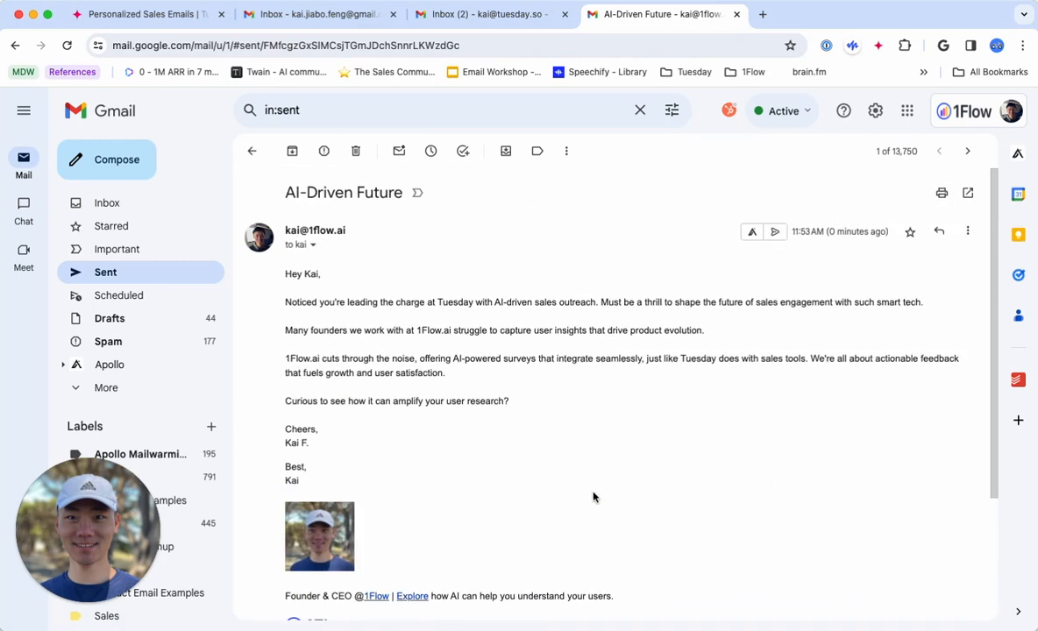
Open the received AI-Driven Future email in the Tuesday account's inbox and check its body and signature.
click(493, 14)
click(461, 216)
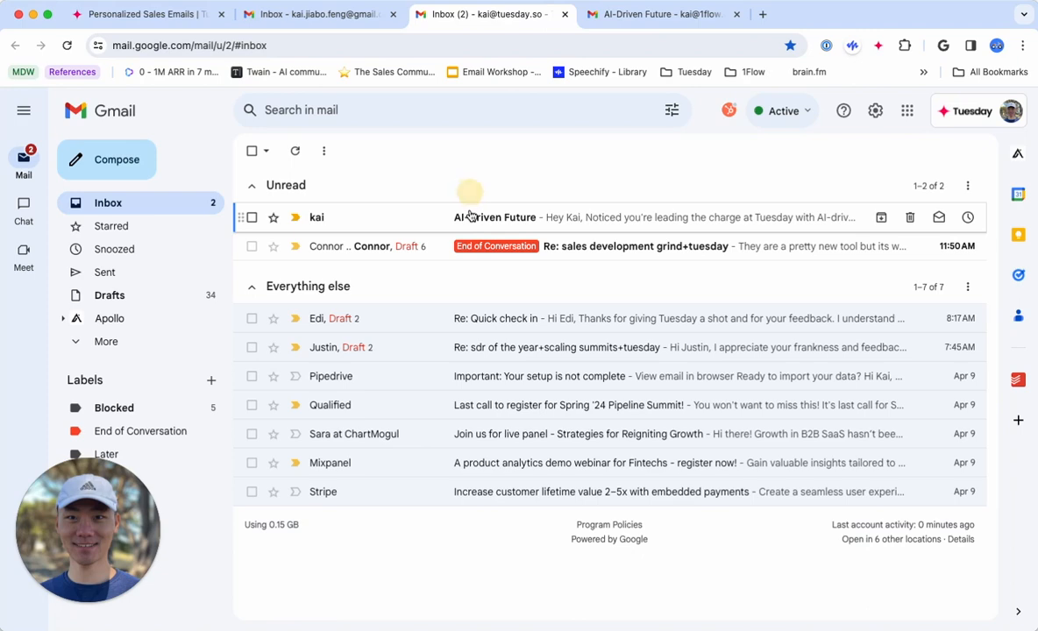
scroll(664, 367, down, 1)
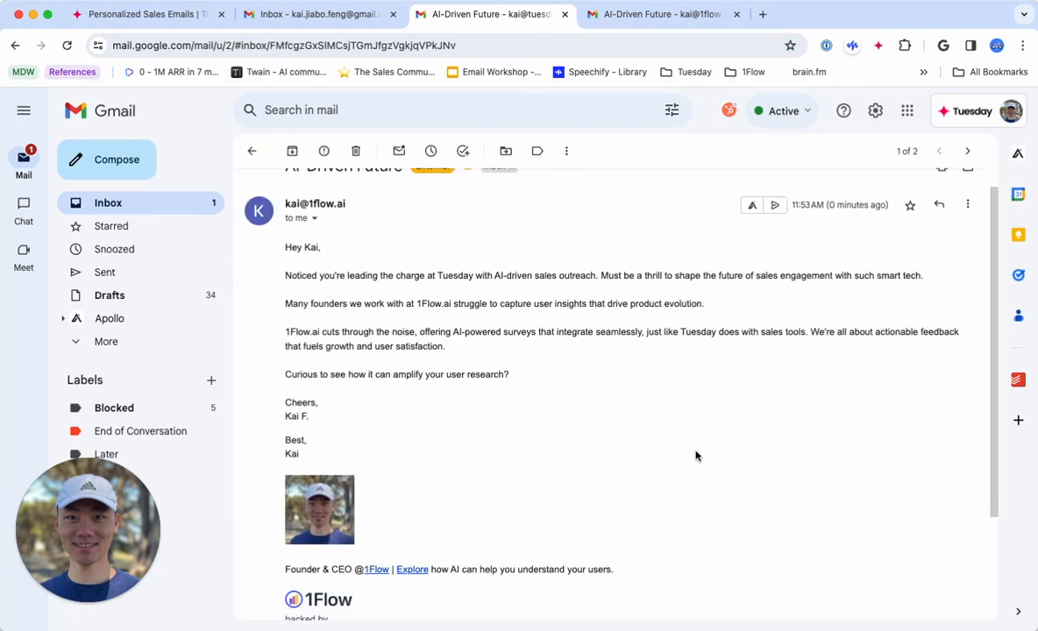
scroll(644, 419, up, 1)
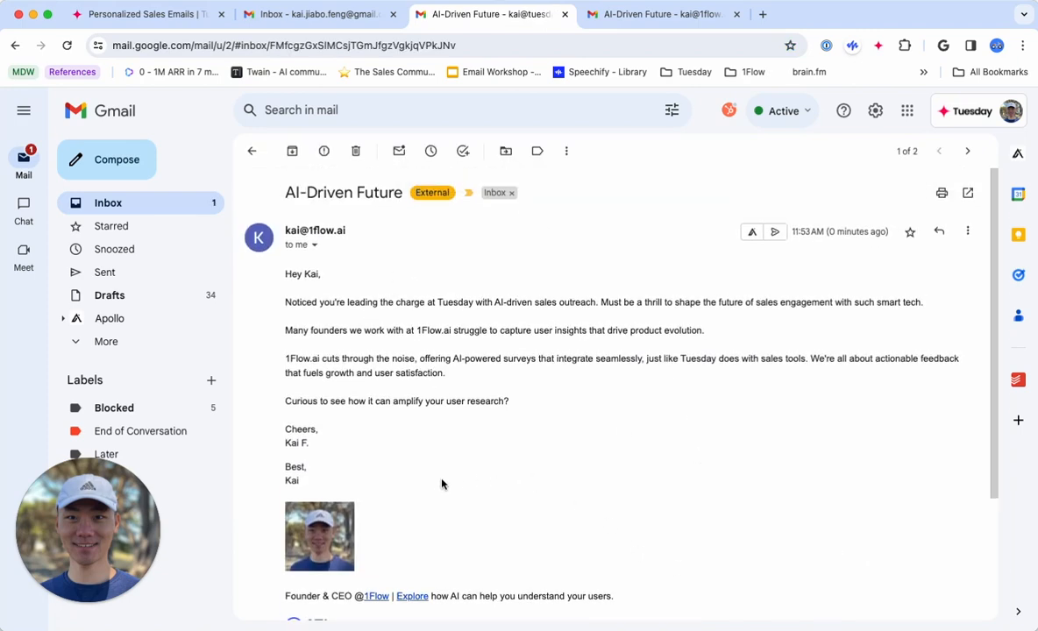
scroll(443, 487, down, 2)
scroll(500, 503, up, 2)
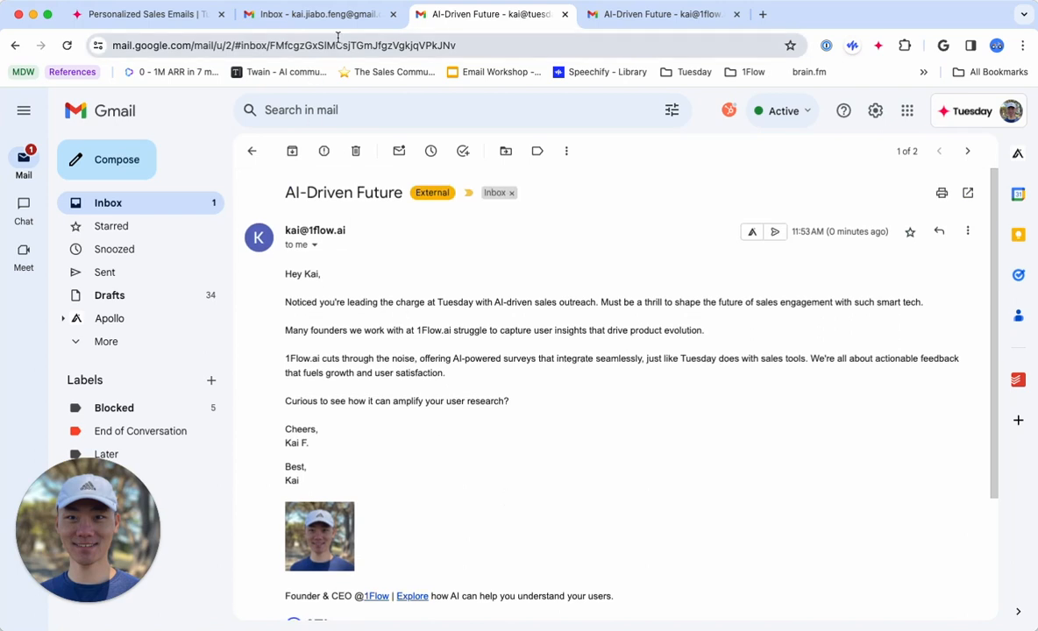
Return to the Personalized Sales Emails worksheet and review row 1's Email cell and the surrounding columns.
click(152, 16)
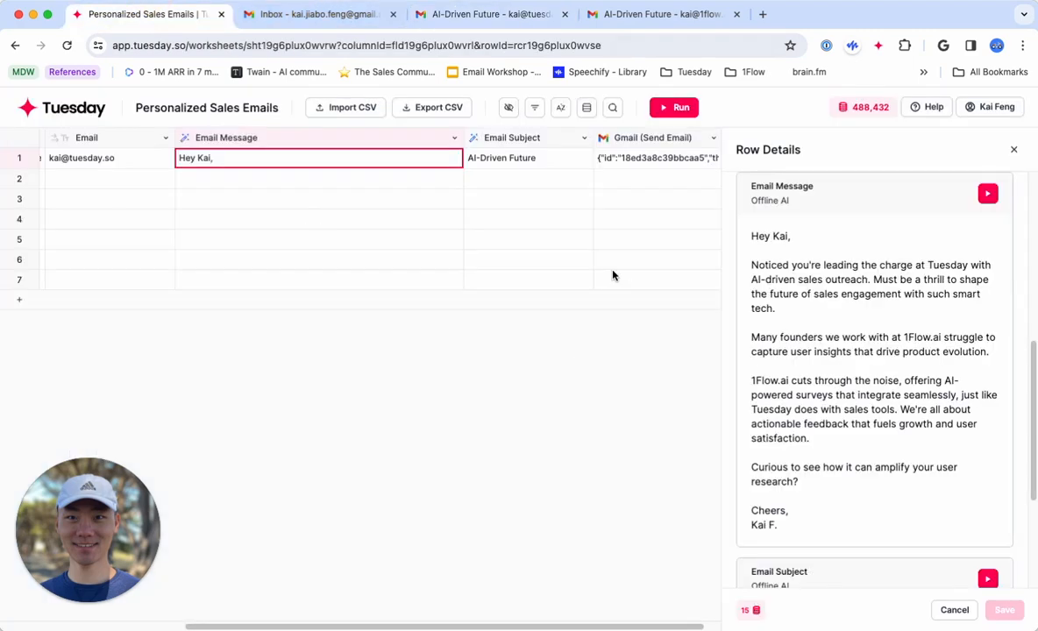
scroll(434, 230, left, 5)
scroll(433, 234, right, 3)
scroll(433, 234, left, 3)
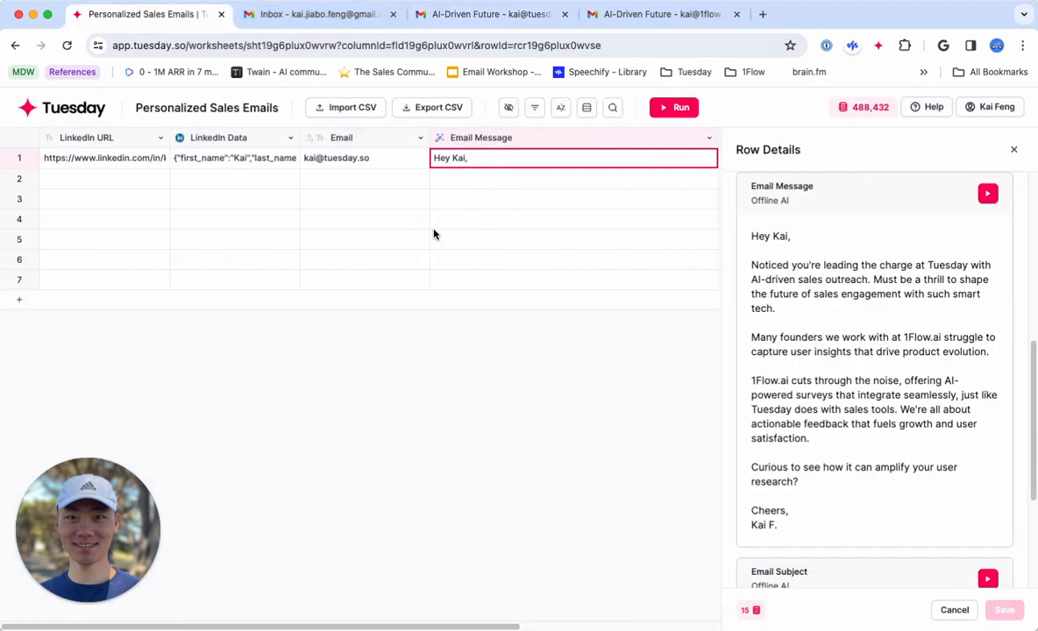
click(1013, 150)
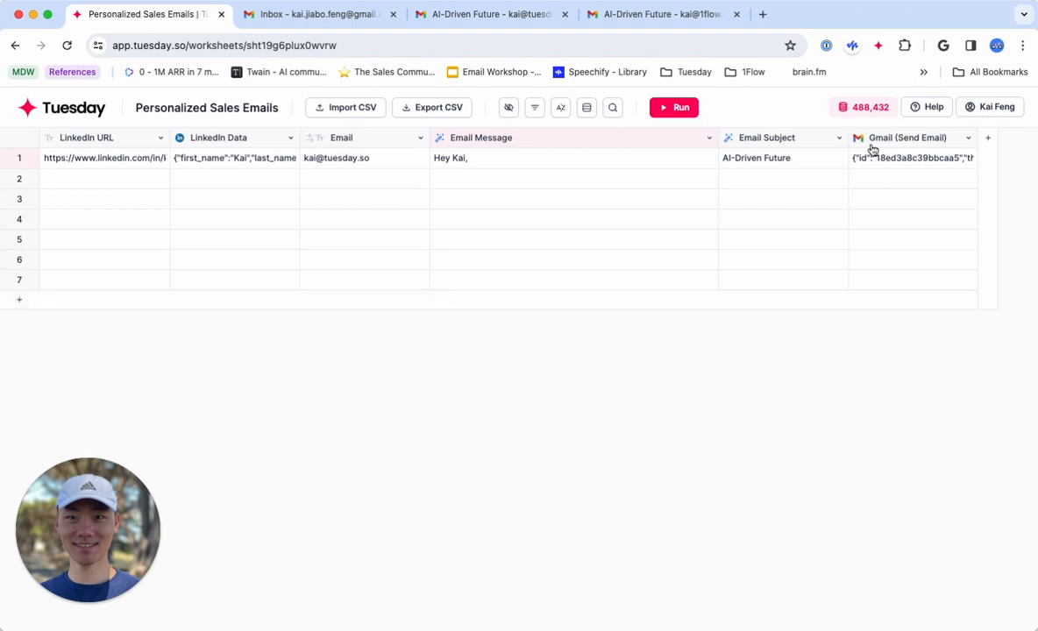
click(370, 160)
scroll(350, 188, right, 3)
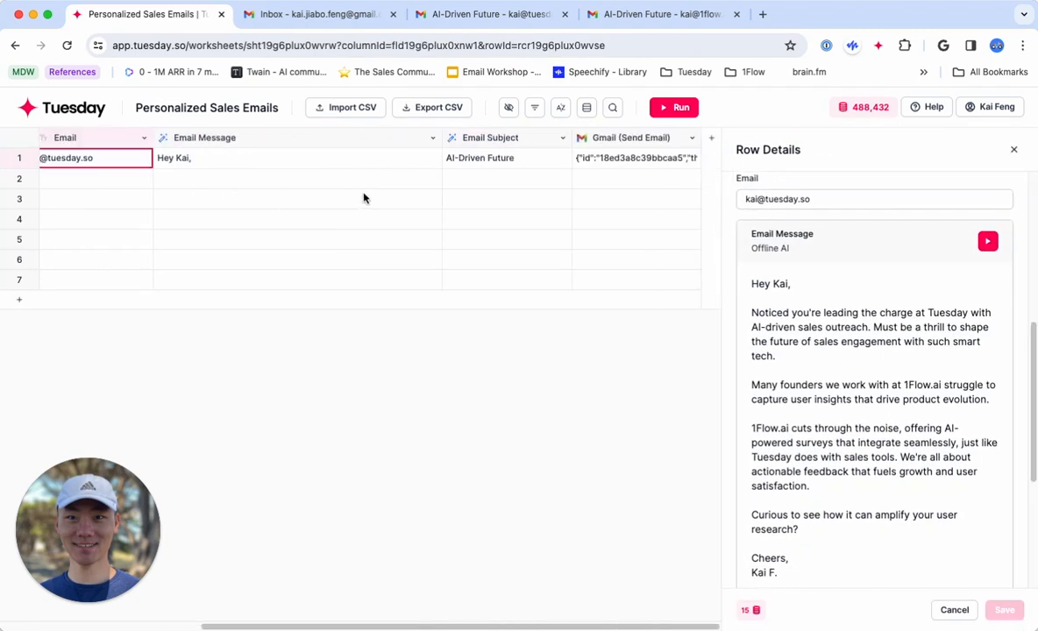
scroll(111, 194, left, 3)
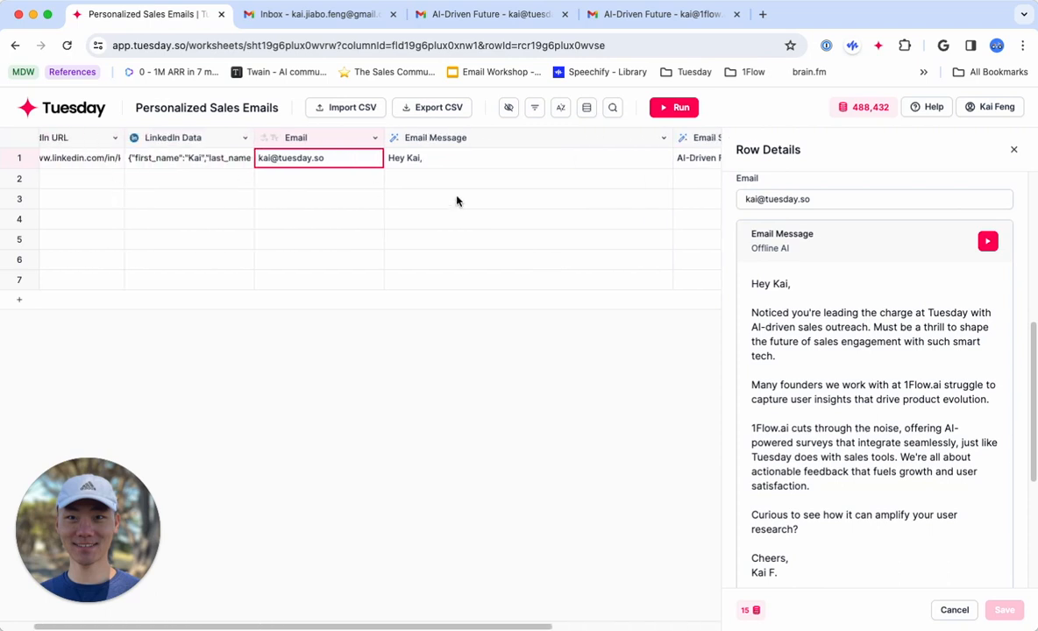
scroll(456, 200, right, 3)
Turn on Run Conditions in the run settings of the Gmail (Send Email) column.
click(632, 140)
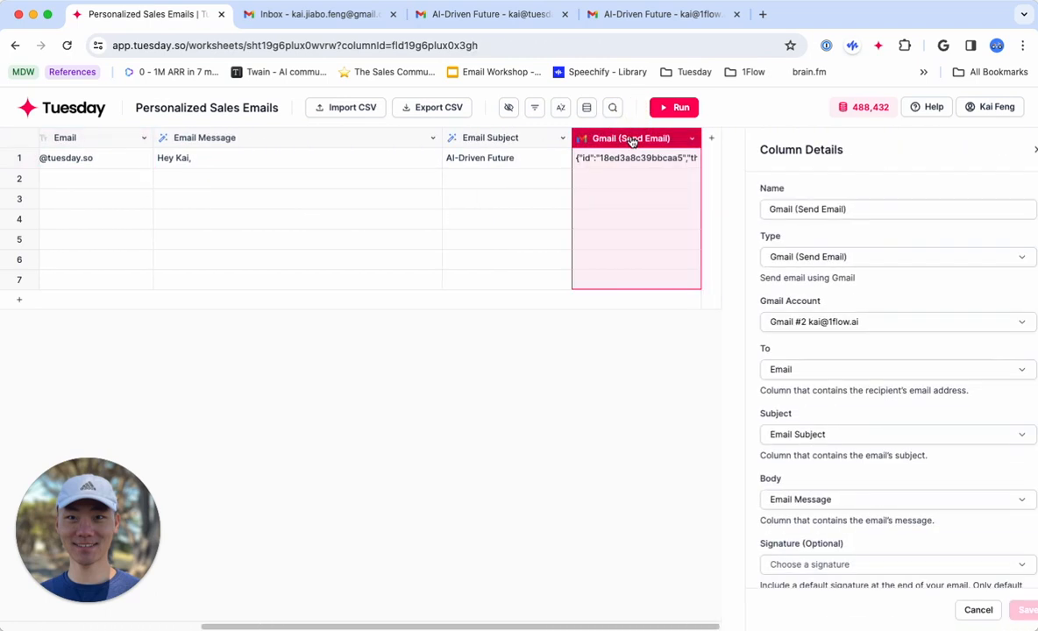
scroll(858, 417, down, 5)
click(783, 518)
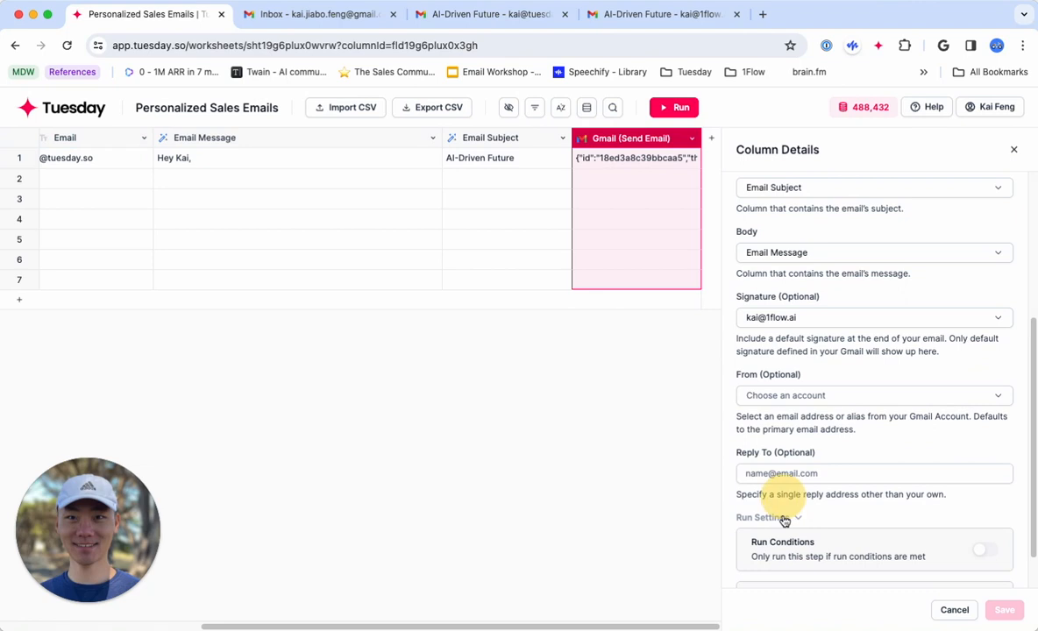
scroll(785, 521, down, 1)
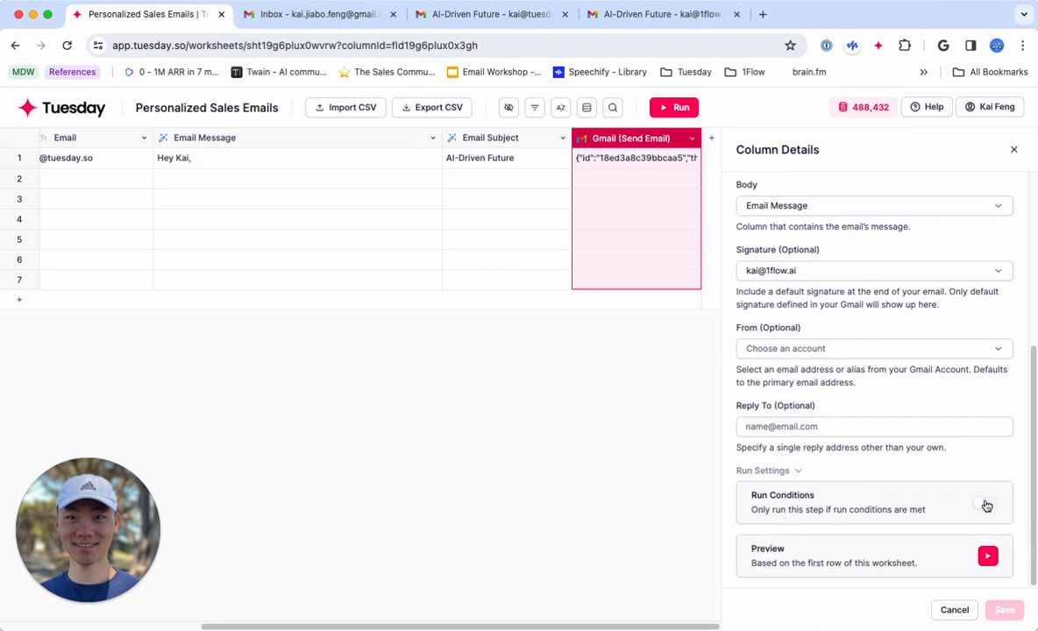
click(986, 507)
scroll(919, 520, down, 2)
Add the run condition Email Is not empty to the Gmail (Send Email) column and save the column.
click(798, 505)
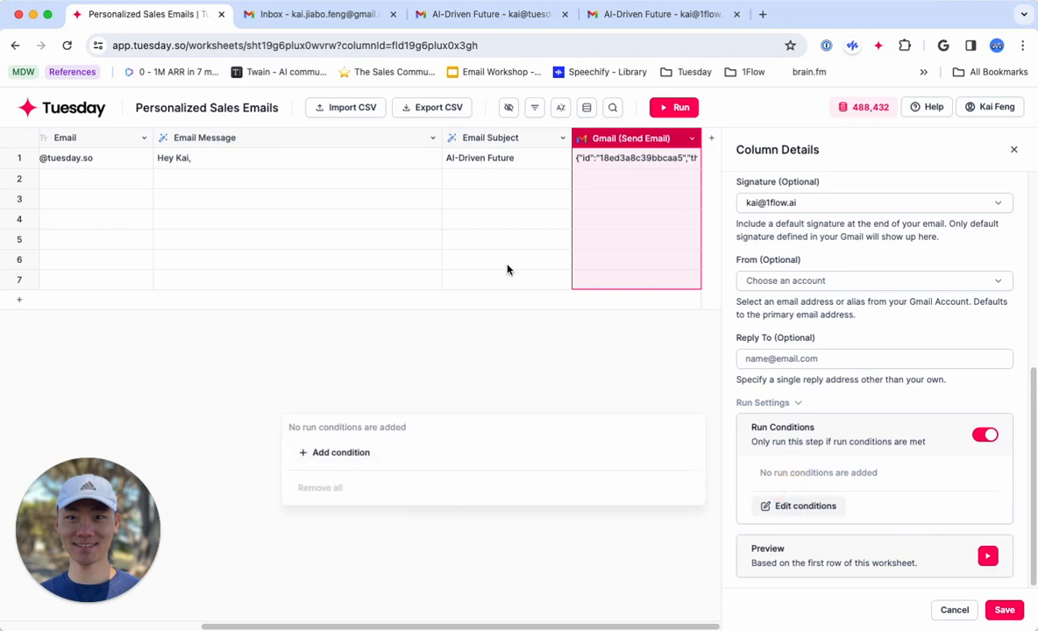
click(339, 453)
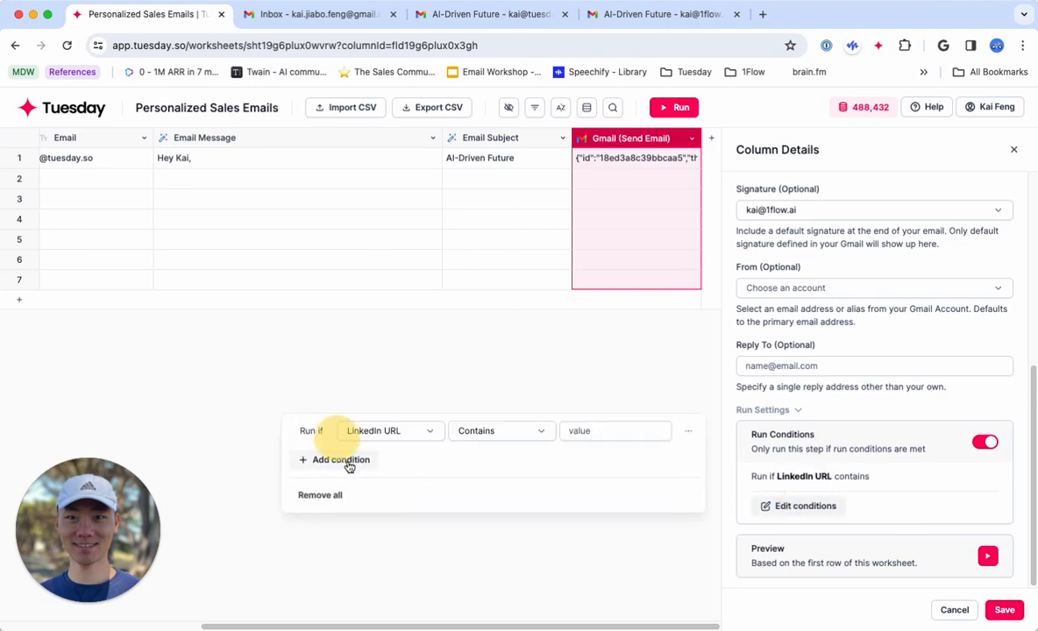
click(400, 434)
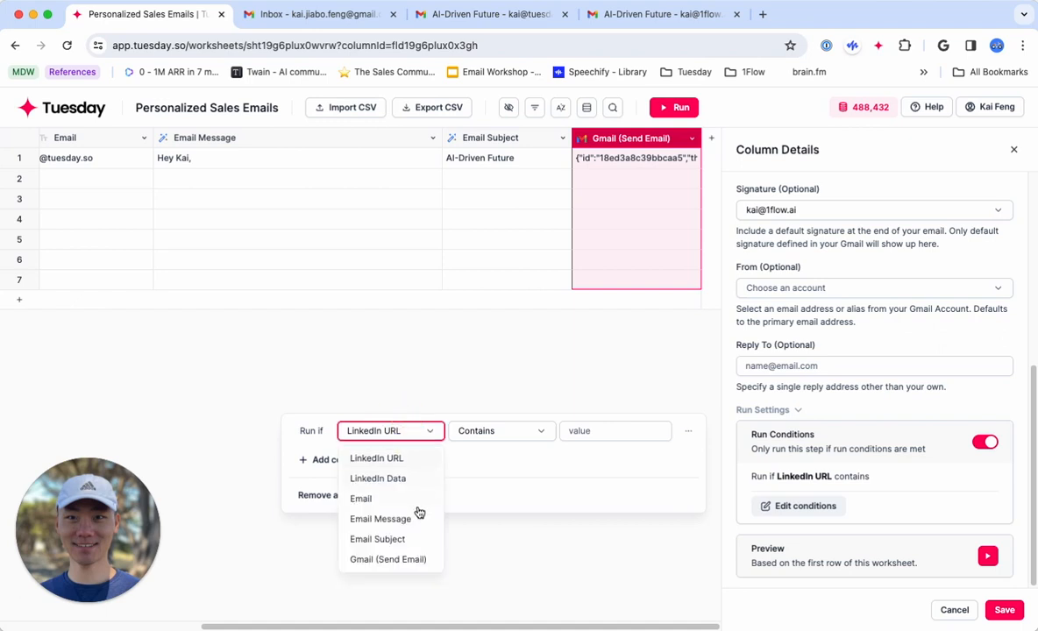
click(363, 500)
click(508, 447)
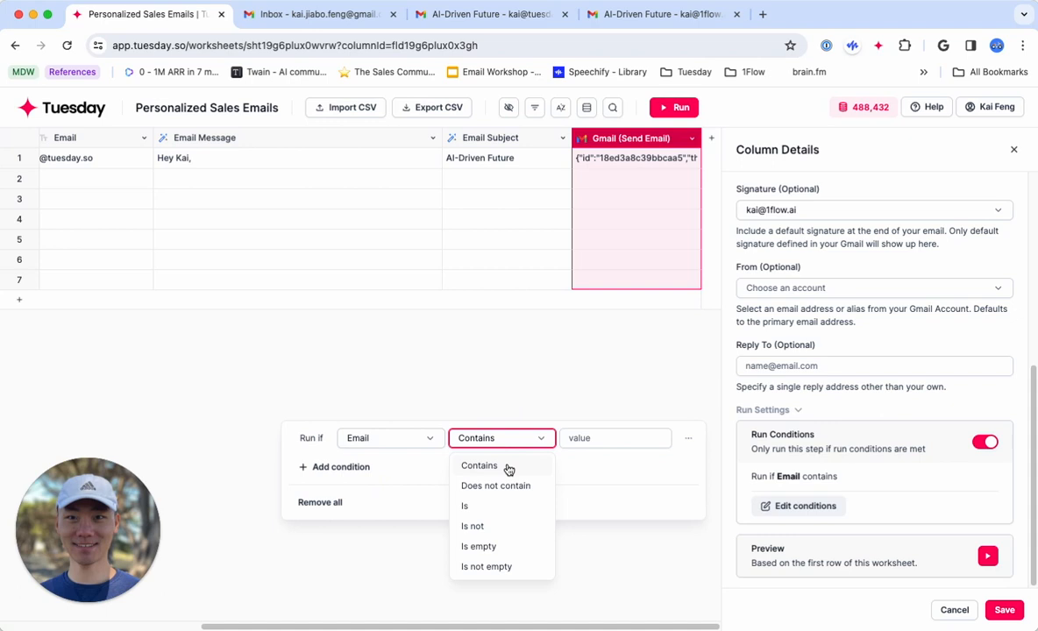
click(489, 566)
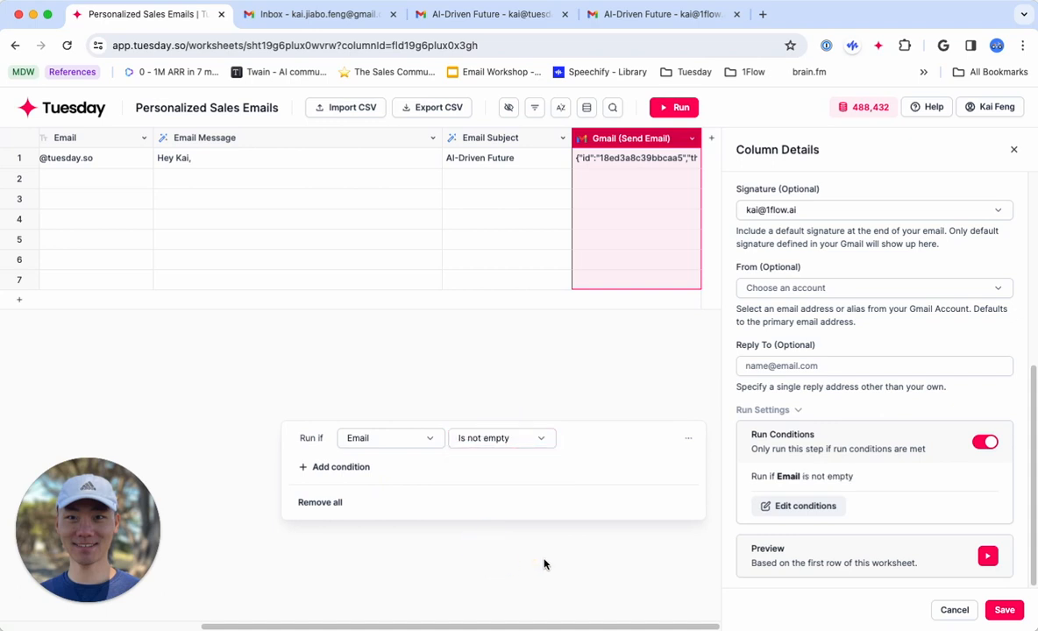
click(771, 410)
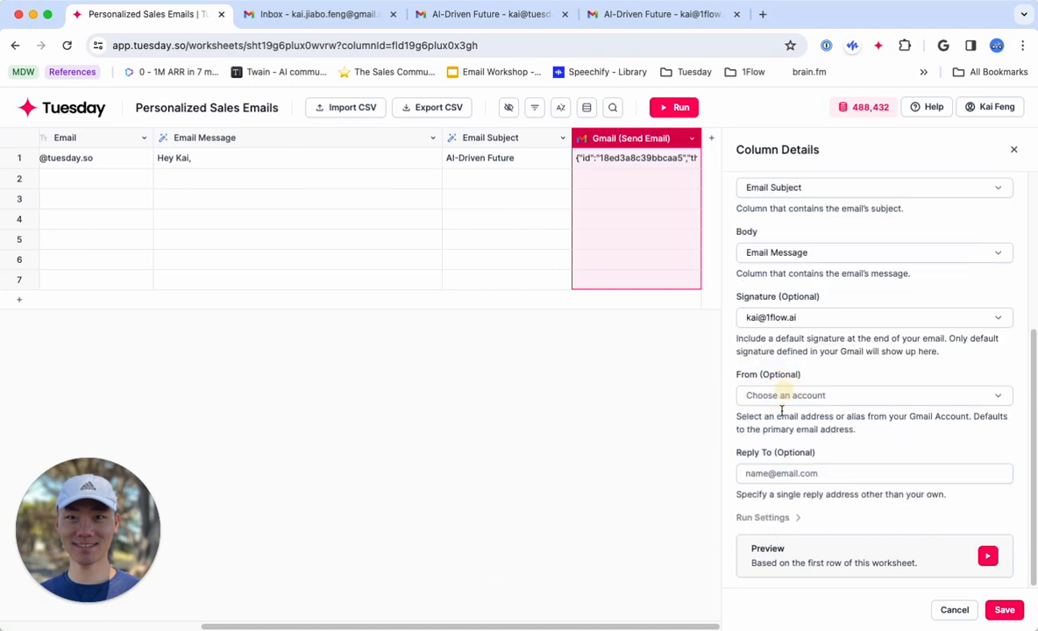
click(1004, 609)
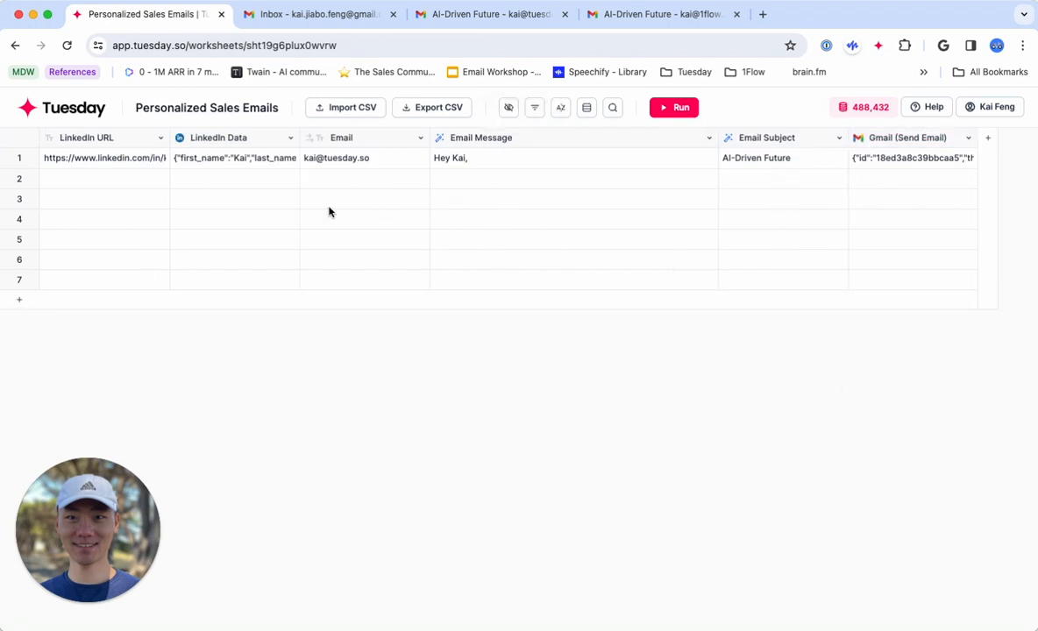
Review row 2's empty fields, row 1's LinkedIn Data and the Gmail (Send Email) column's settings, and close the details.
click(98, 179)
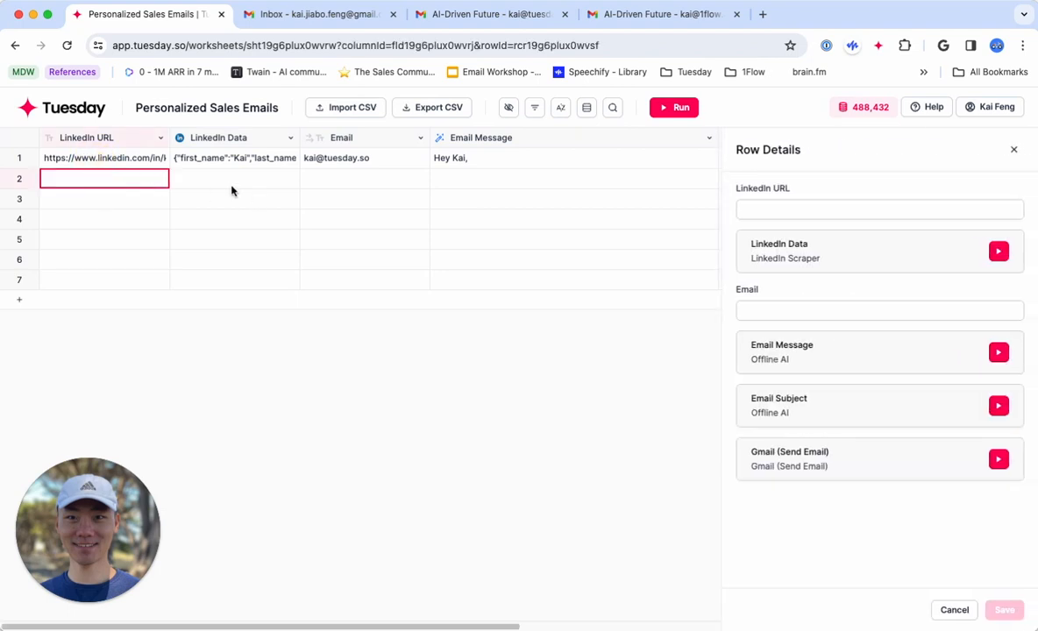
click(239, 163)
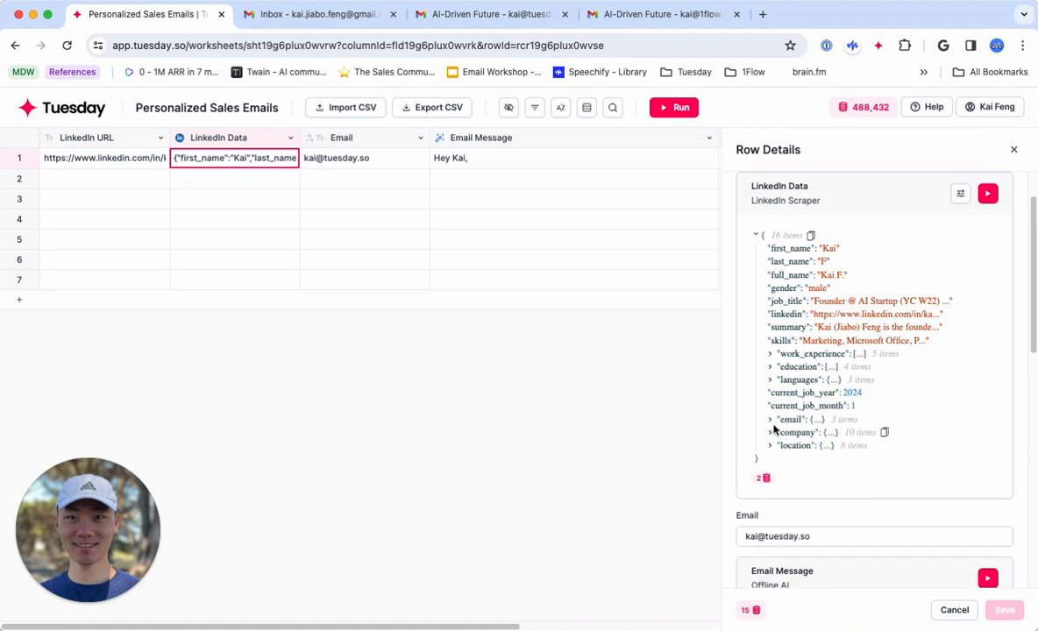
scroll(550, 341, right, 5)
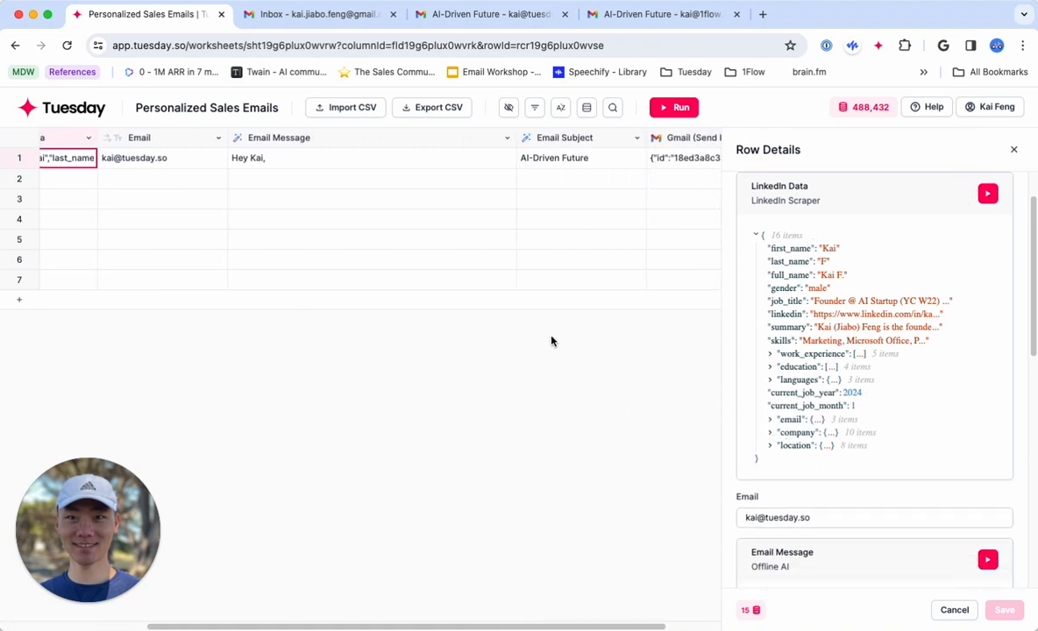
click(242, 177)
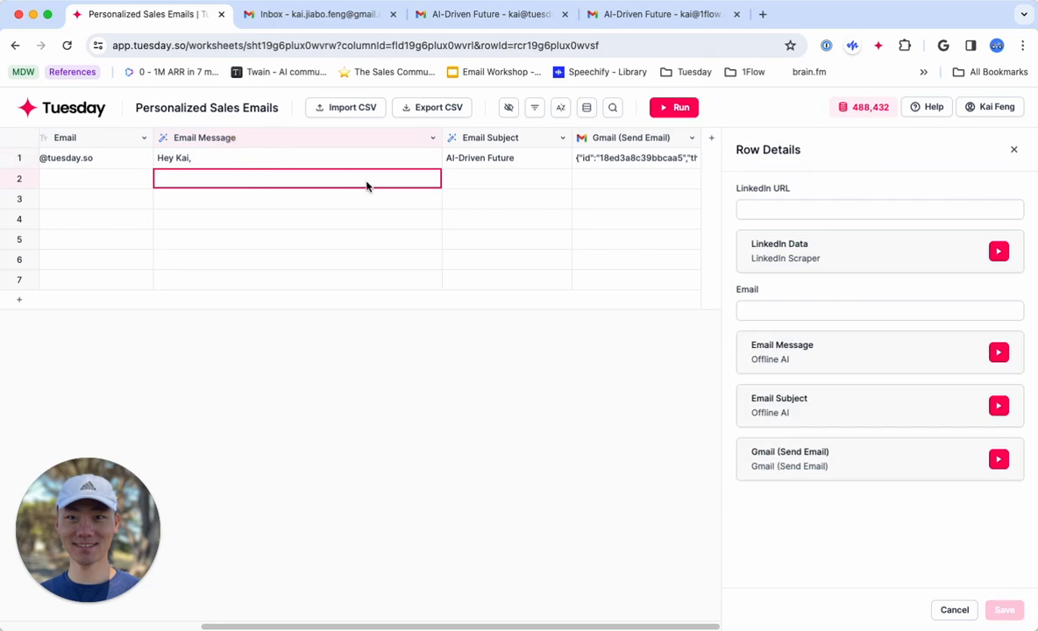
click(454, 182)
click(607, 179)
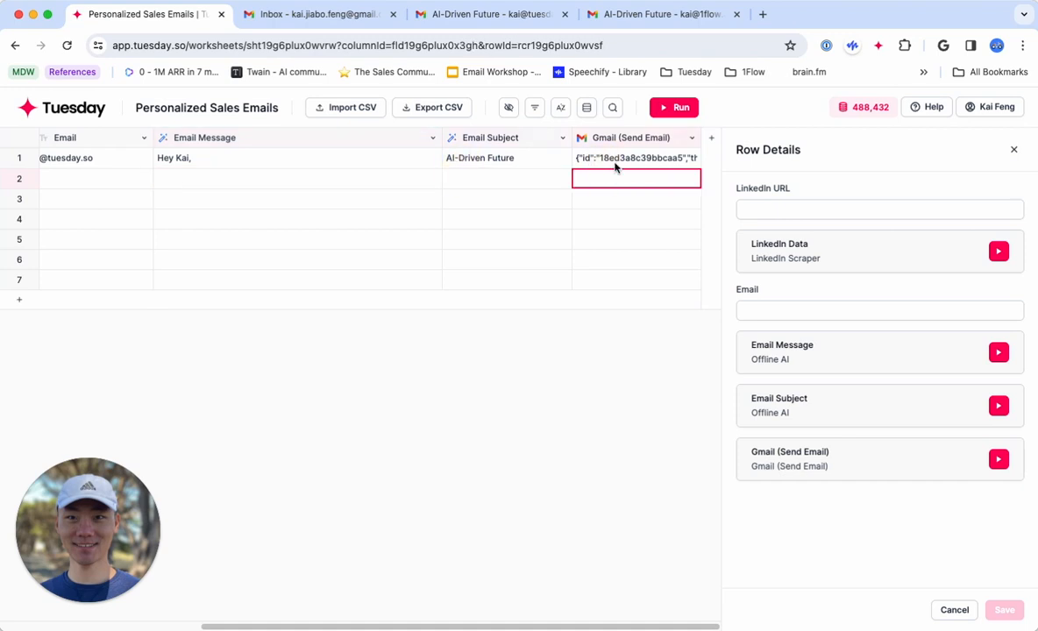
click(625, 140)
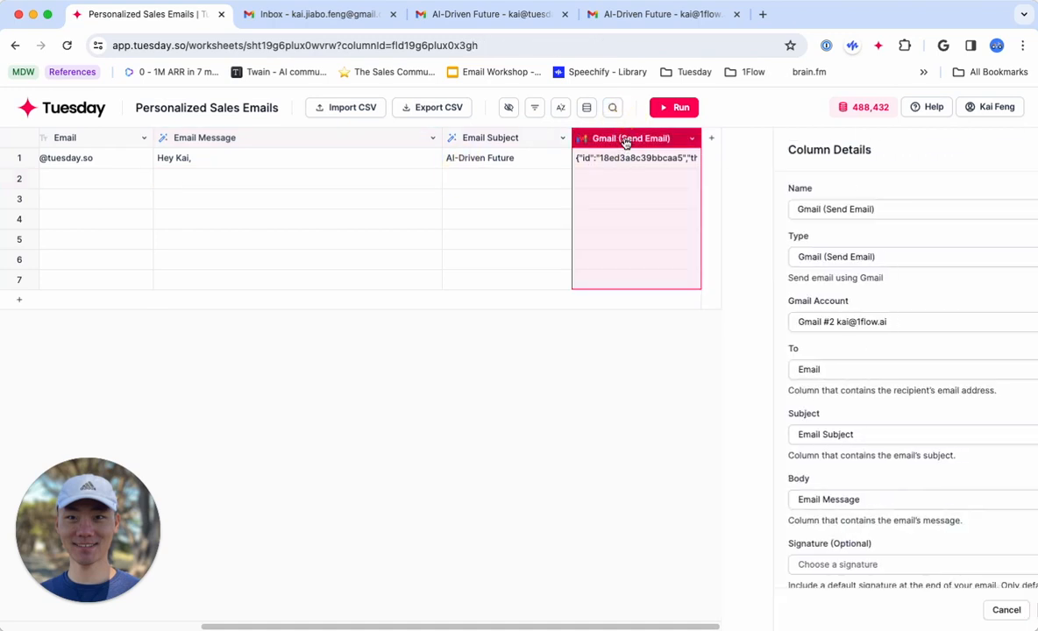
click(1014, 153)
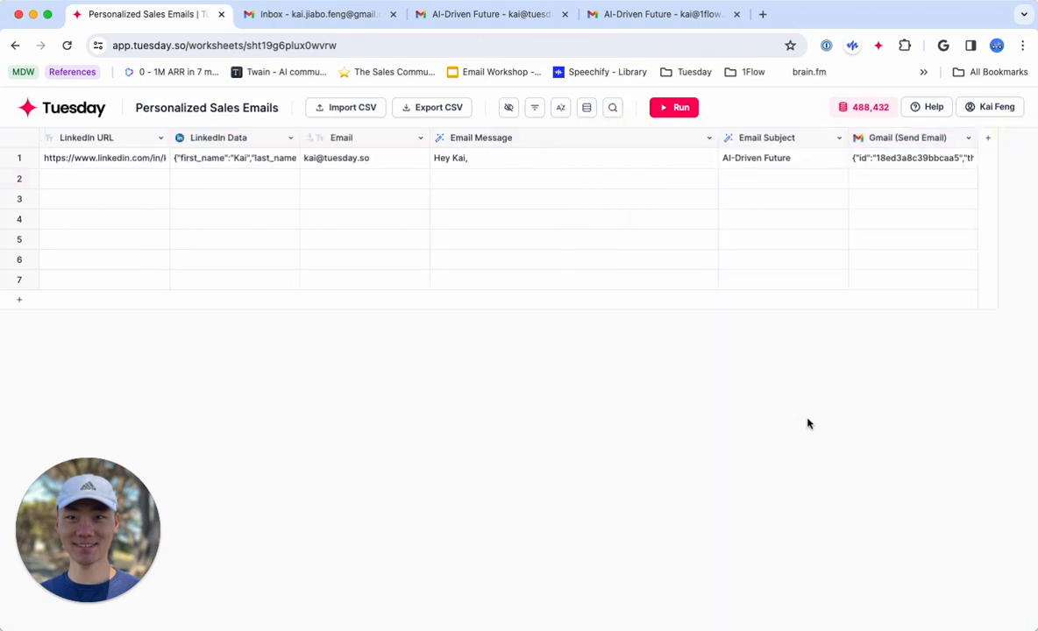